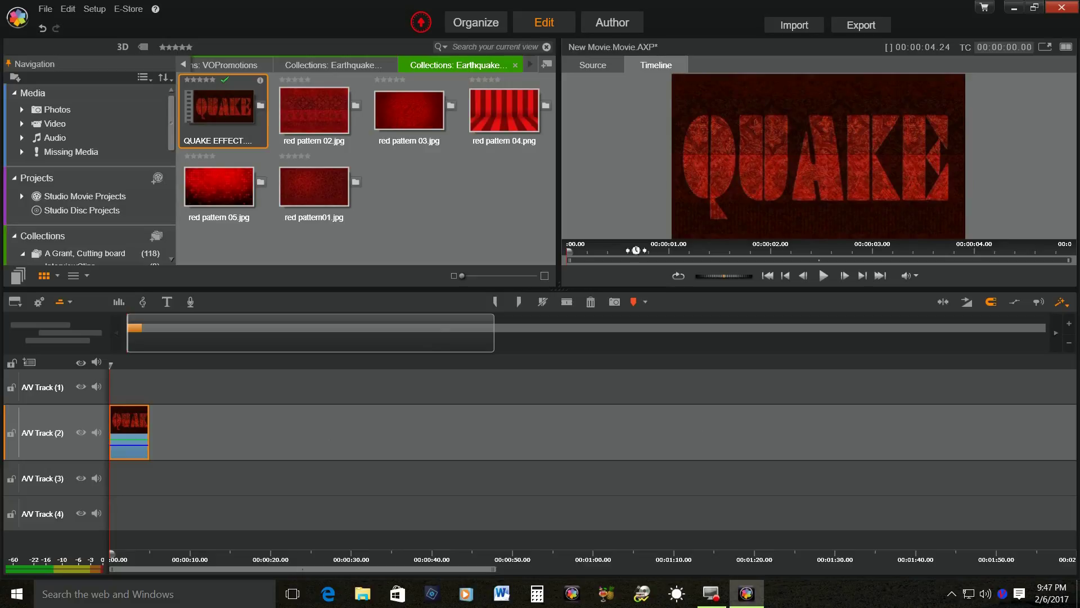
Play the timeline, then delete the QUAKE EFFECT.mp4 clip from A/V Track 2
{"action": "left_click", "coordinate": [823, 276]}
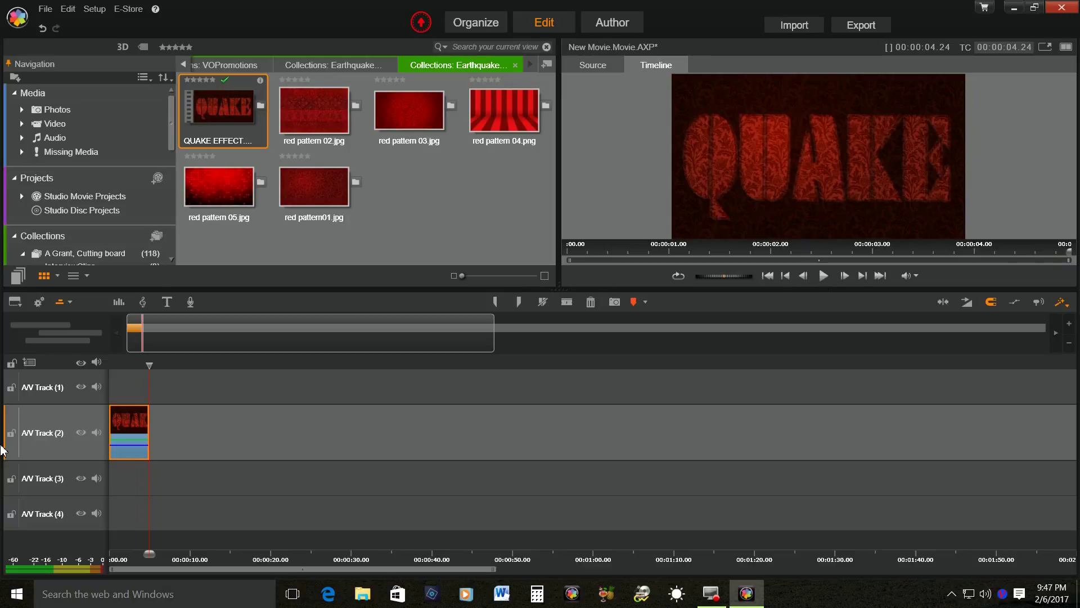
{"action": "right_click", "coordinate": [133, 425]}
{"action": "left_click", "coordinate": [165, 402]}
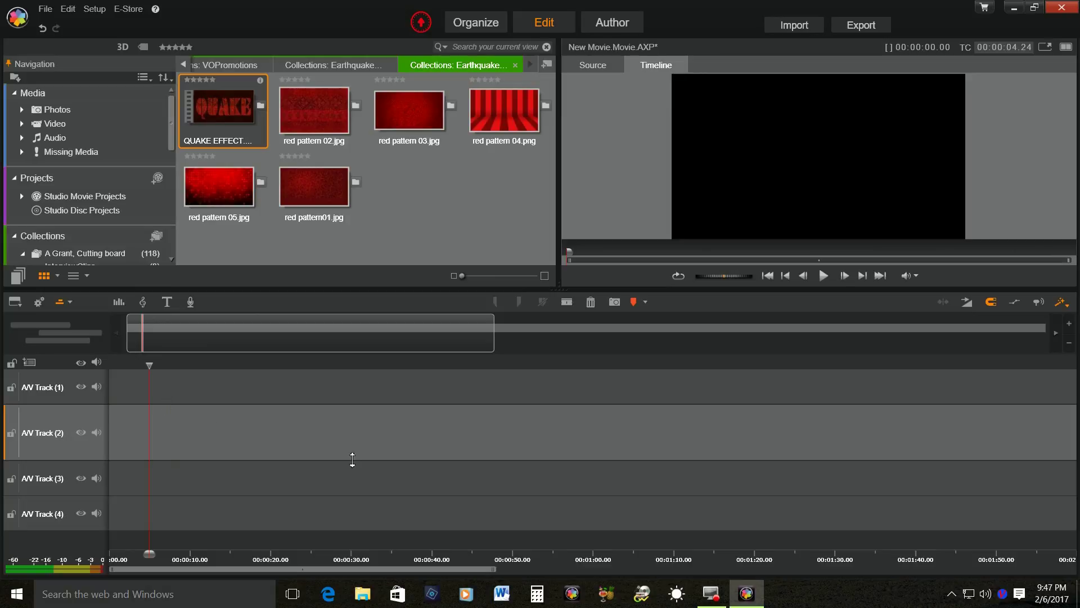
{"action": "mouse_move", "coordinate": [708, 599]}
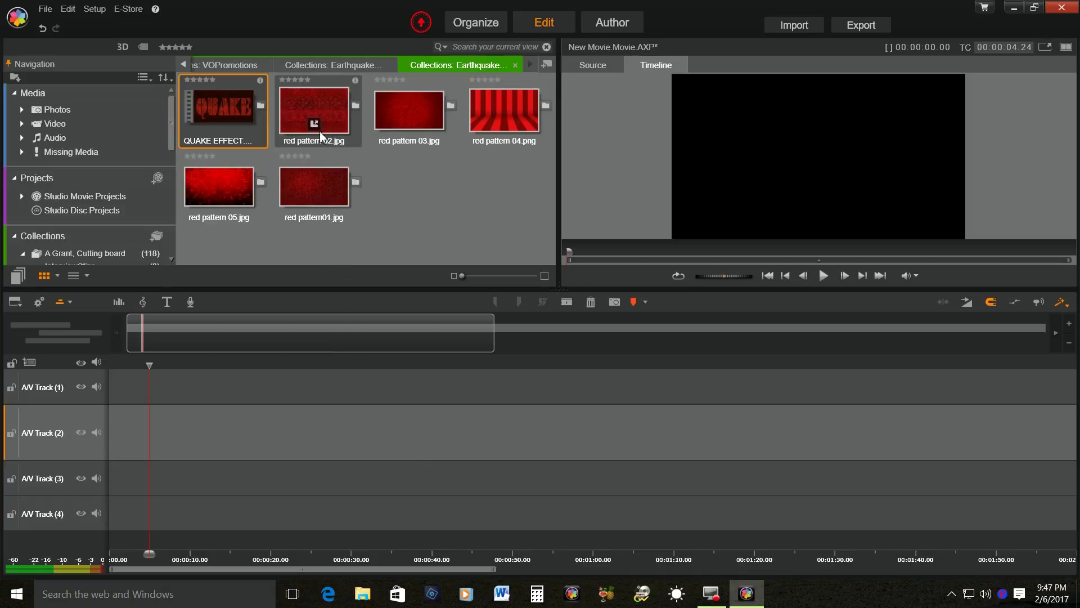
Place the five red pattern images on A/V Track 2, removing the wrongly added clip
{"action": "left_click", "coordinate": [311, 110]}
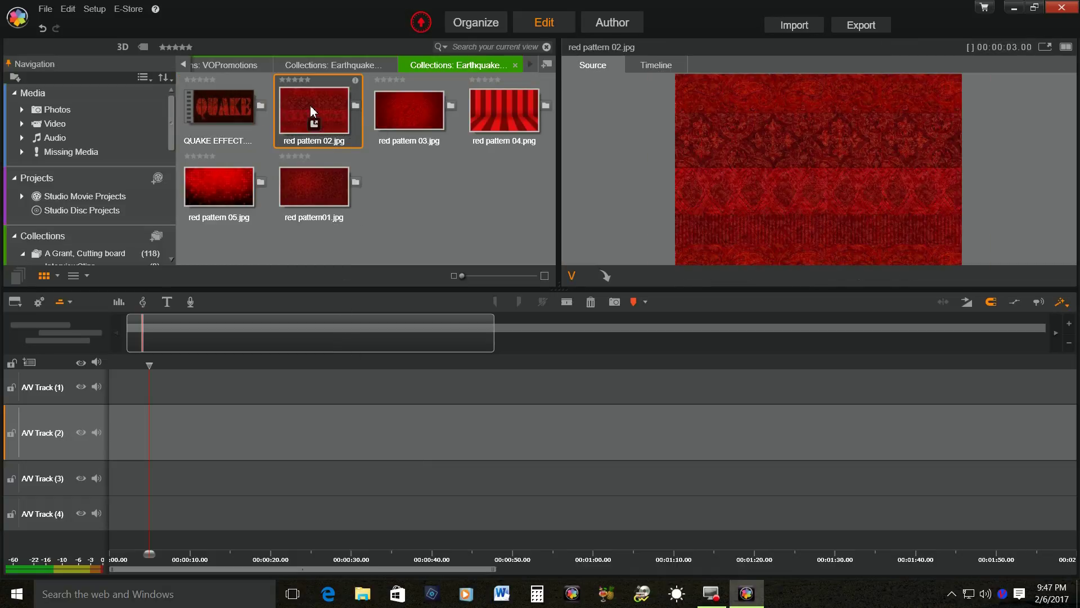
{"action": "left_click", "coordinate": [314, 188], "text": "shift"}
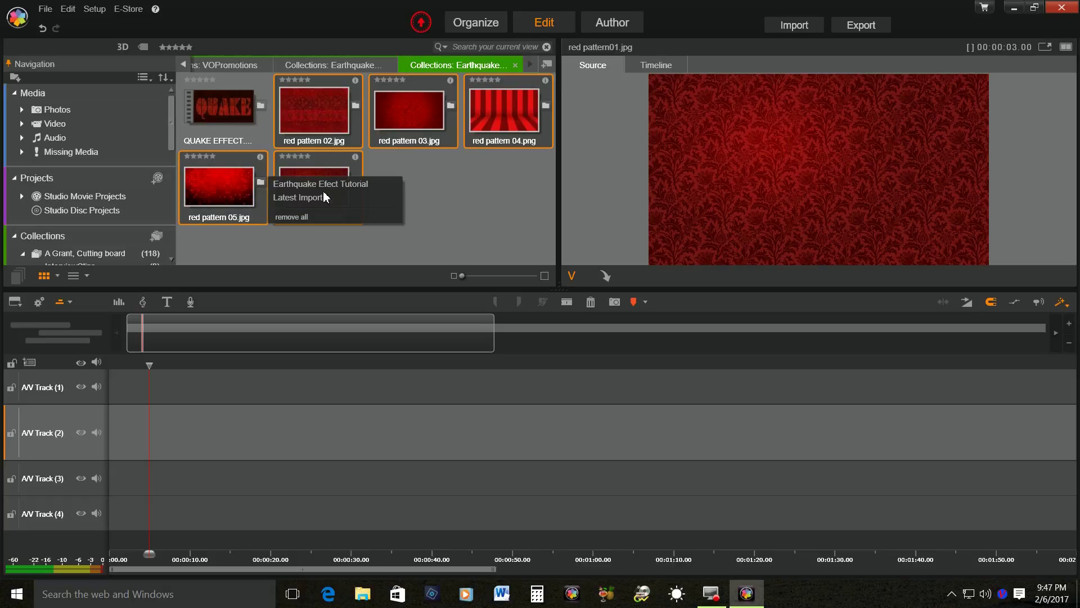
{"action": "left_click", "coordinate": [603, 275]}
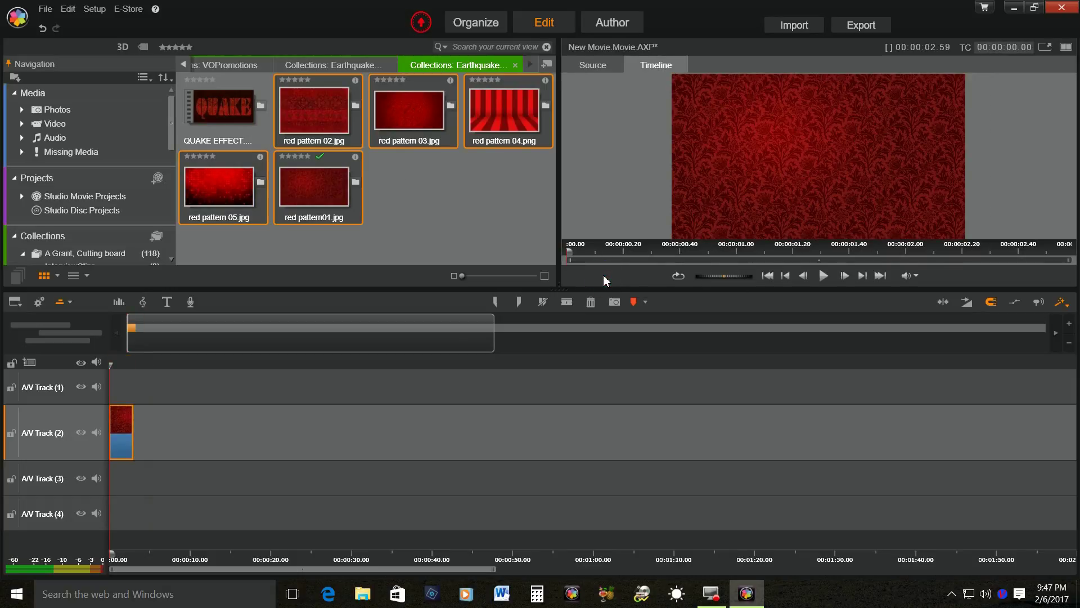
{"action": "right_click", "coordinate": [120, 446]}
{"action": "left_click", "coordinate": [153, 424]}
{"action": "mouse_move", "coordinate": [298, 103]}
{"action": "left_click_drag", "start_coordinate": [309, 101], "coordinate": [144, 441]}
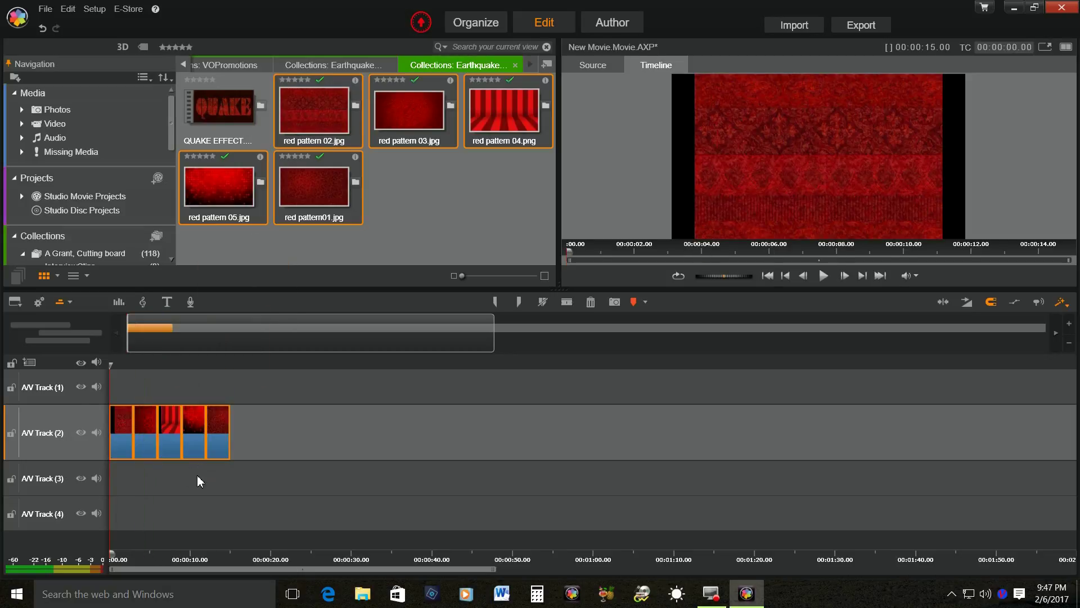
Set the pattern clips' scaling to Fill and select all five clips
{"action": "right_click", "coordinate": [124, 449]}
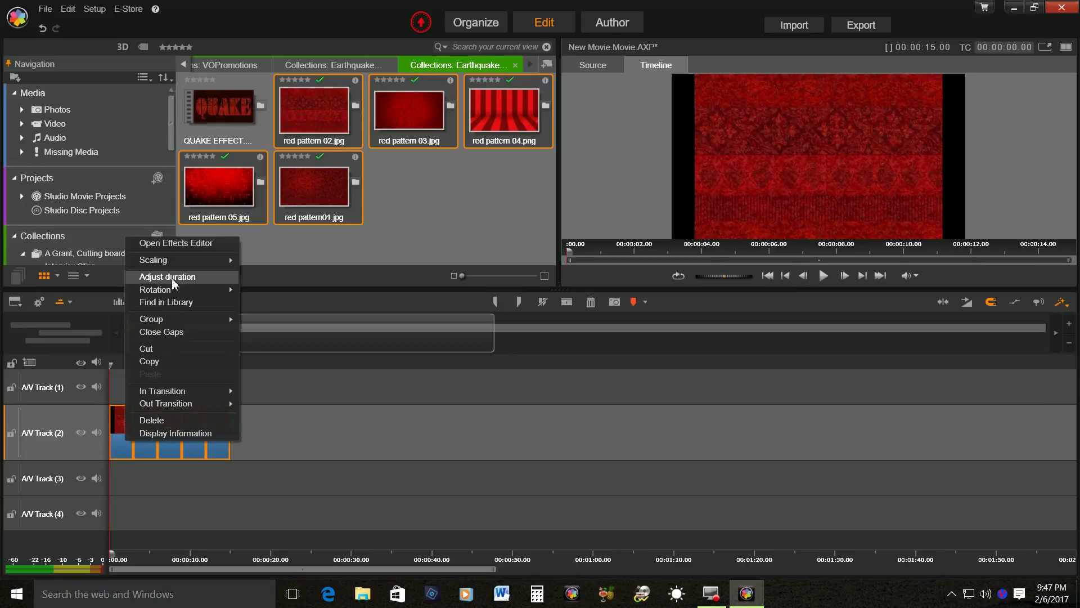
{"action": "mouse_move", "coordinate": [180, 266]}
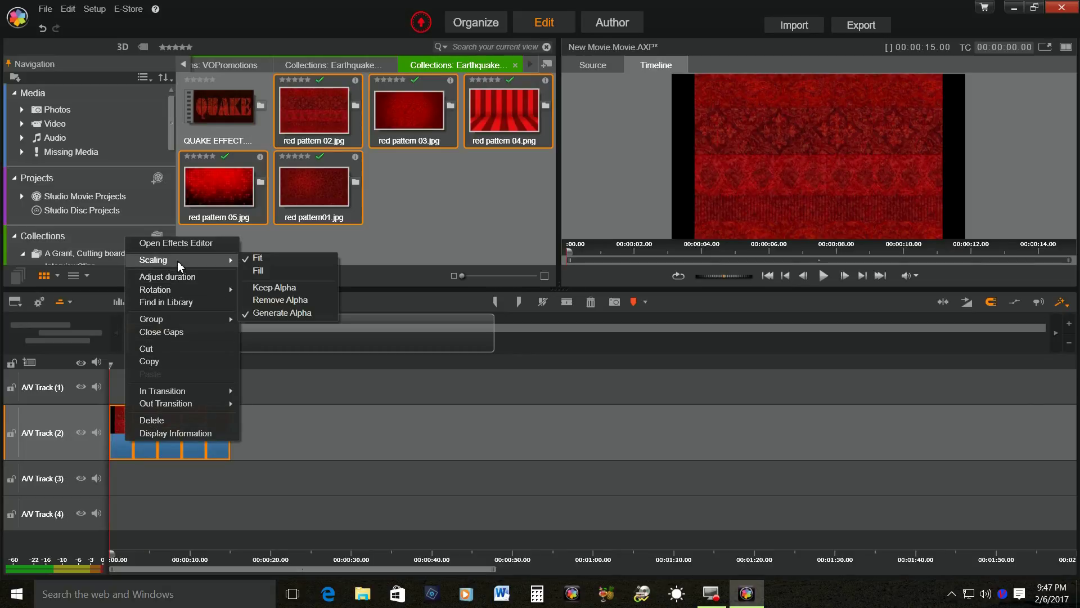
{"action": "left_click", "coordinate": [264, 270]}
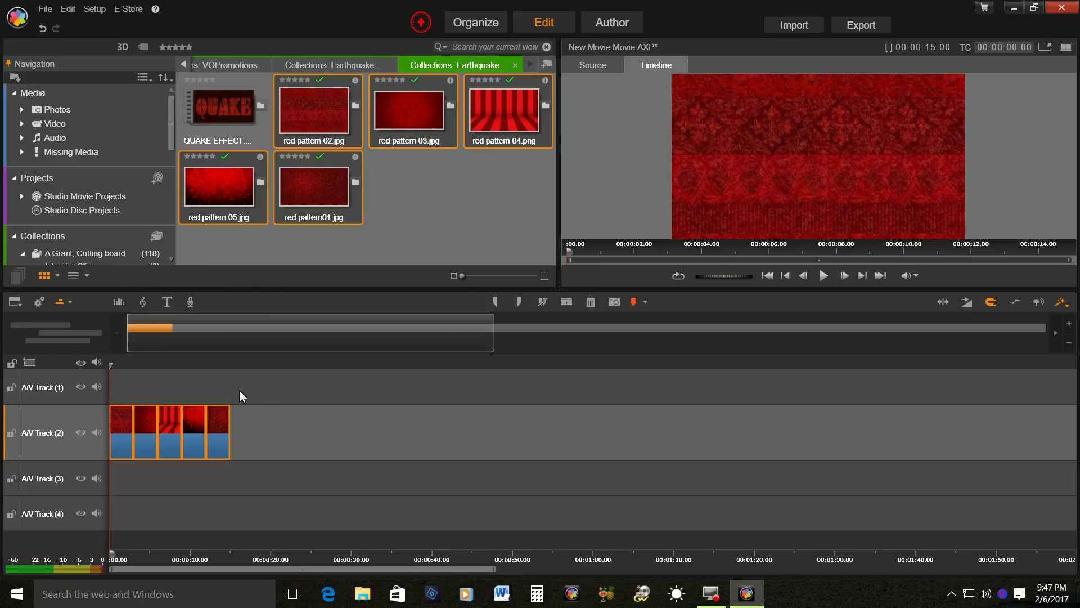
{"action": "left_click_drag", "start_coordinate": [239, 392], "coordinate": [113, 433]}
Copy the five pattern clips and paste them four more times along A/V Track 2
{"action": "right_click", "coordinate": [219, 429]}
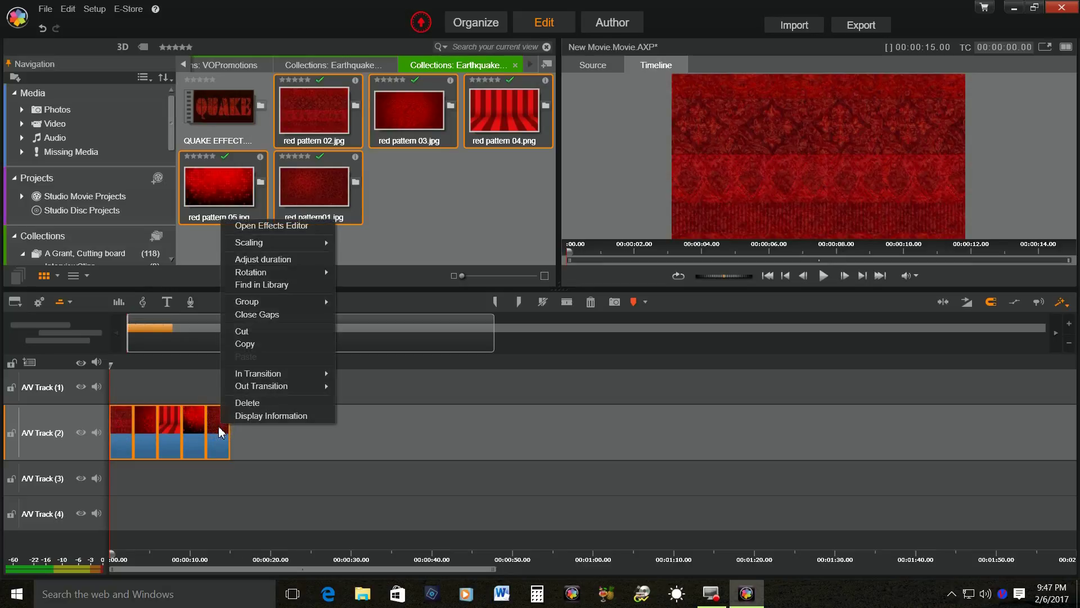
{"action": "left_click", "coordinate": [265, 344]}
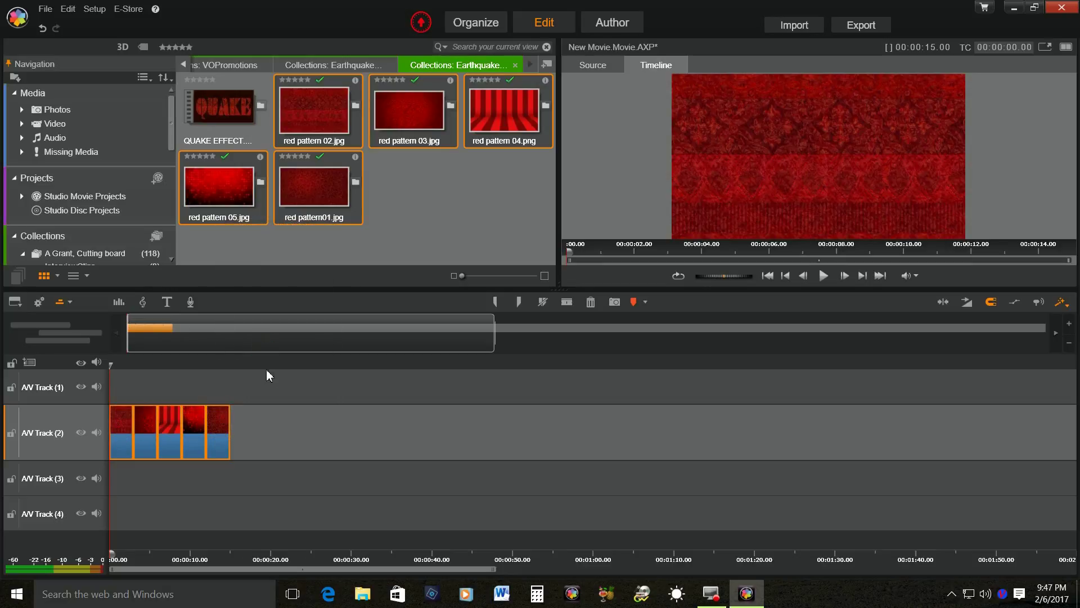
{"action": "right_click", "coordinate": [254, 435]}
{"action": "left_click", "coordinate": [277, 443]}
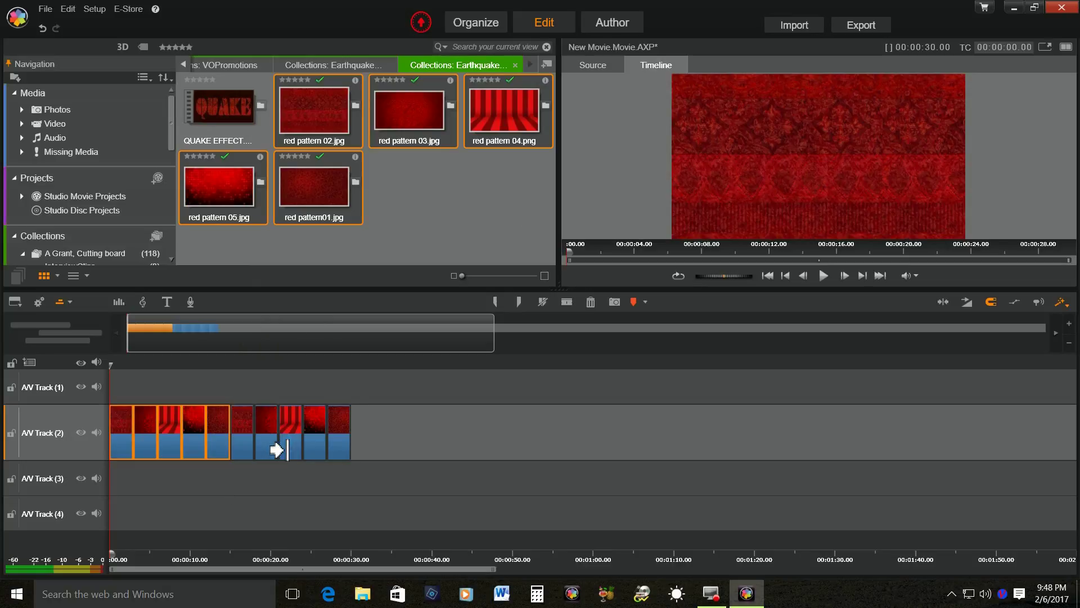
{"action": "right_click", "coordinate": [385, 437]}
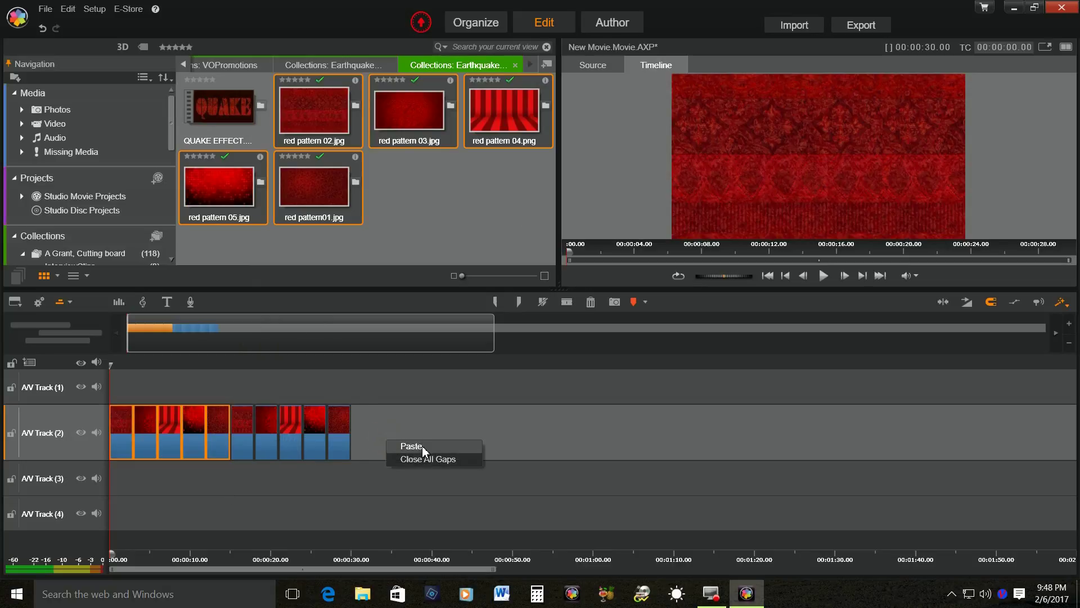
{"action": "left_click", "coordinate": [421, 445]}
{"action": "right_click", "coordinate": [504, 436]}
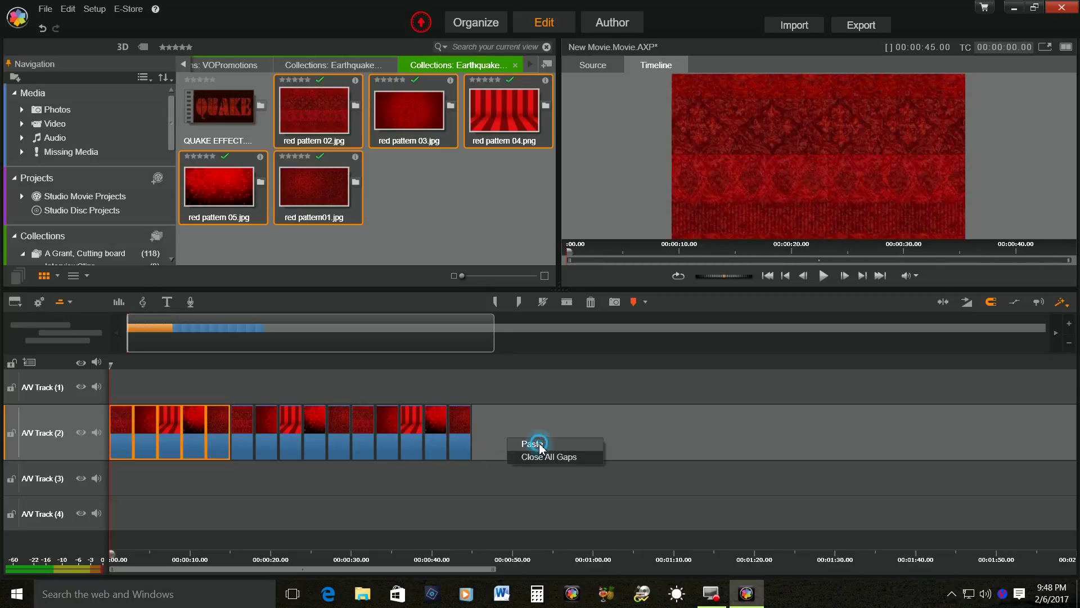
{"action": "left_click", "coordinate": [539, 444]}
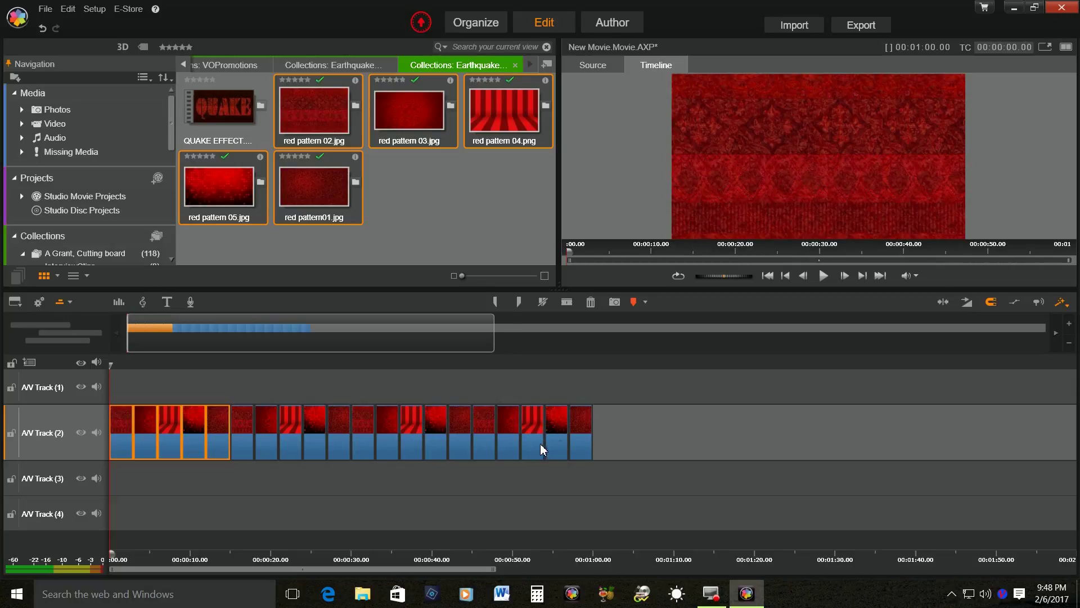
{"action": "right_click", "coordinate": [624, 434]}
{"action": "left_click", "coordinate": [652, 439]}
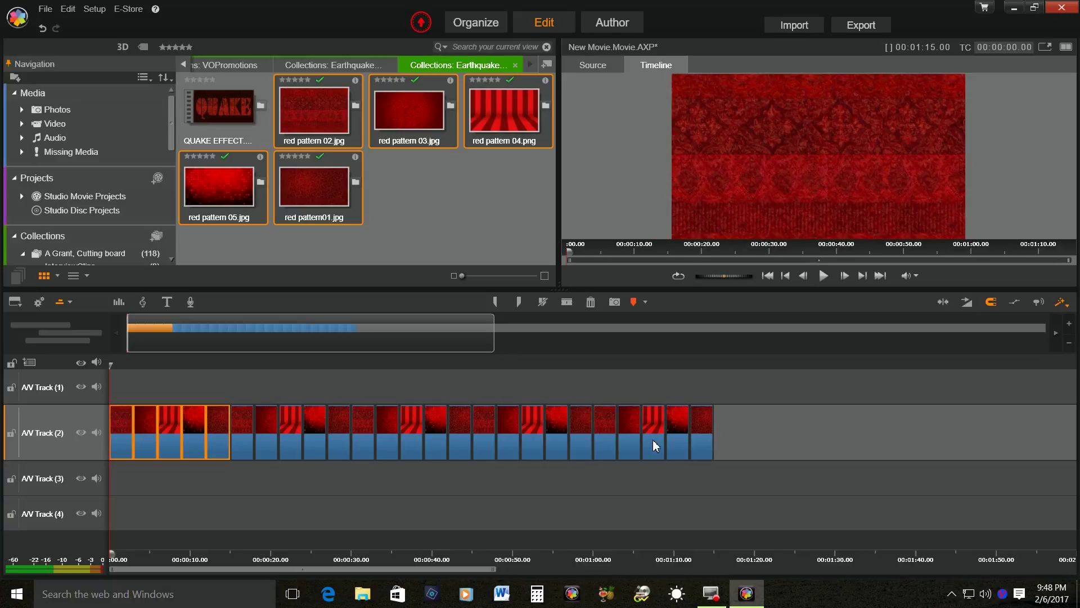
Select every clip on A/V Track 2
{"action": "left_click_drag", "start_coordinate": [727, 385], "coordinate": [194, 431]}
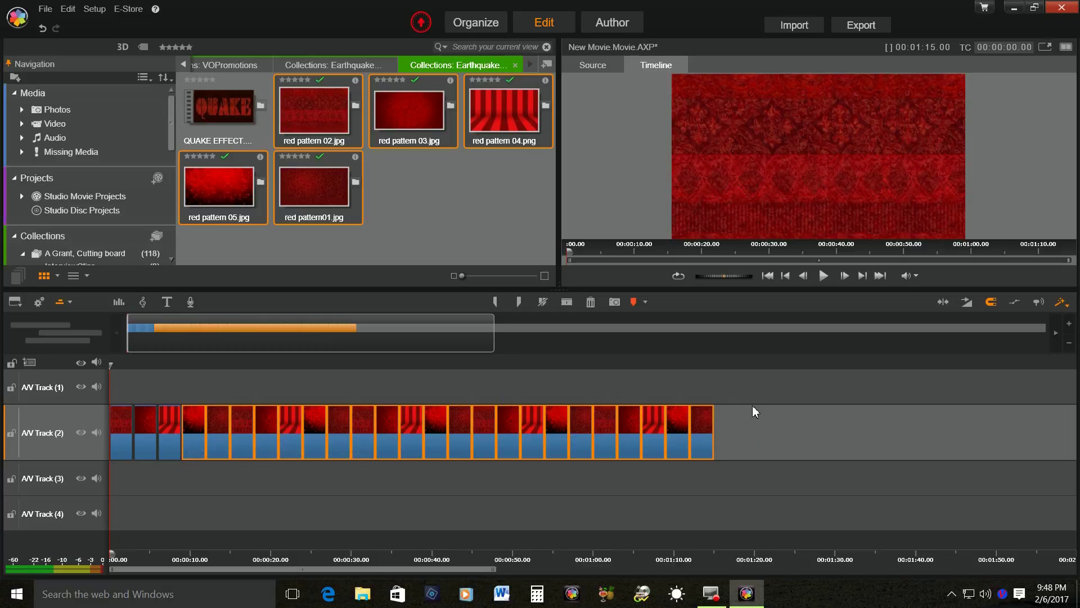
{"action": "left_click", "coordinate": [732, 390]}
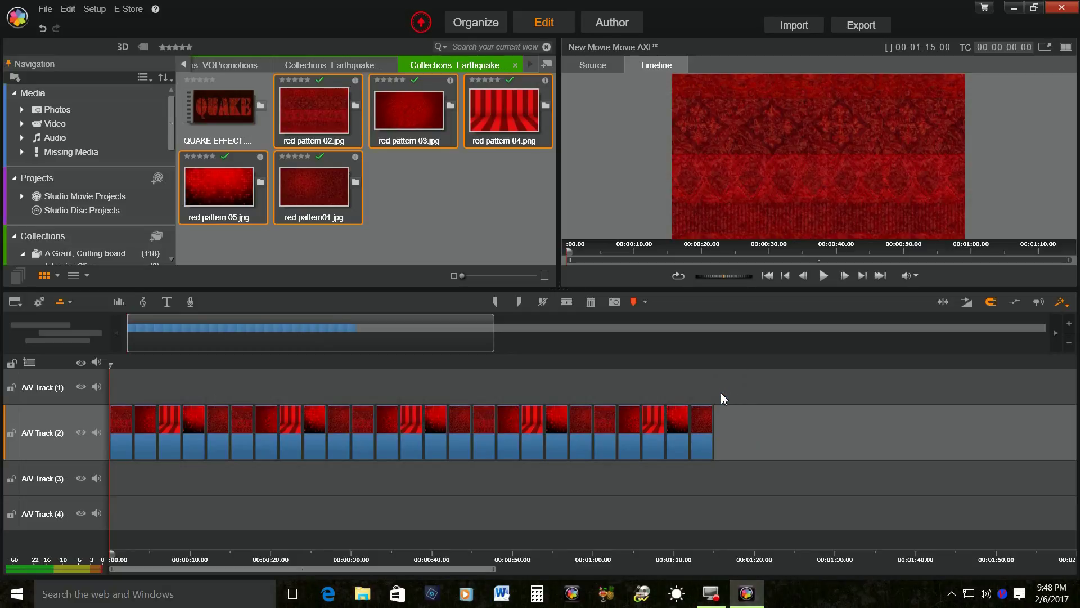
{"action": "left_click", "coordinate": [720, 391]}
{"action": "left_click_drag", "start_coordinate": [697, 402], "coordinate": [119, 433]}
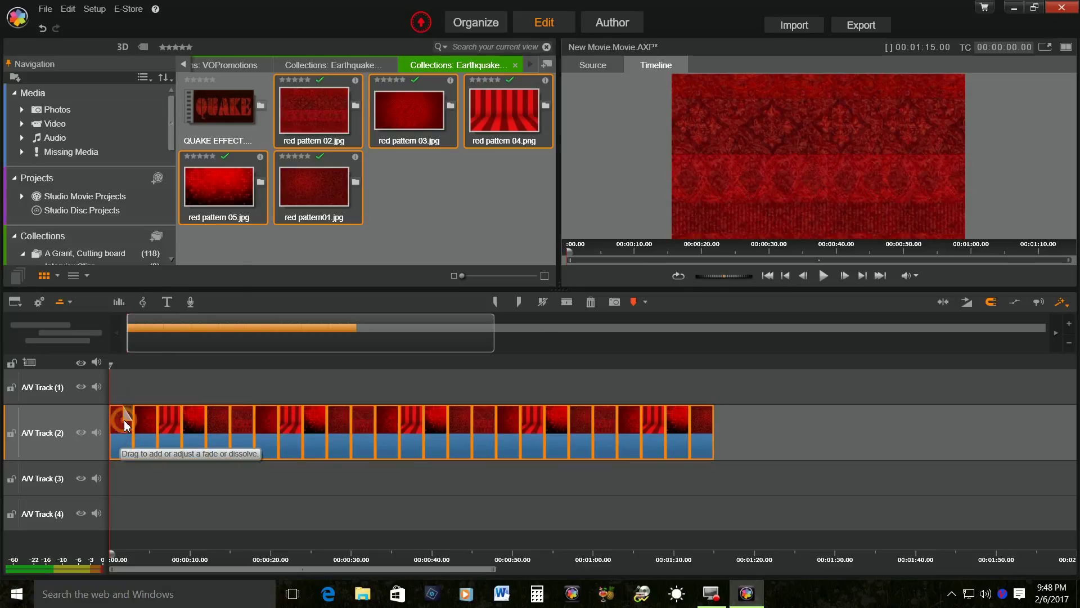
Set the duration of all selected pattern clips to 1 second
{"action": "right_click", "coordinate": [125, 420]}
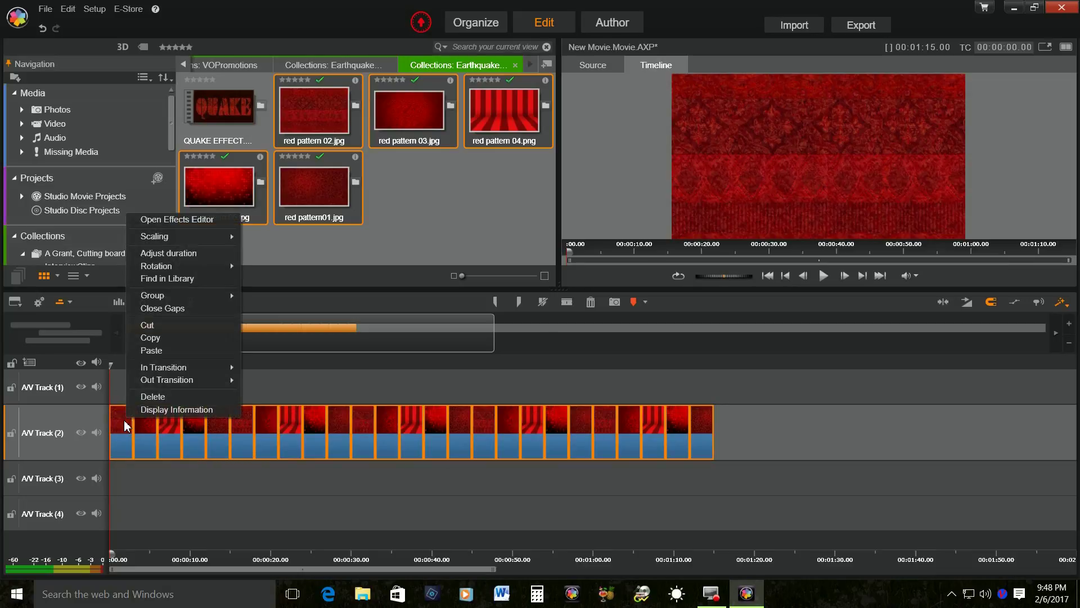
{"action": "left_click", "coordinate": [177, 253]}
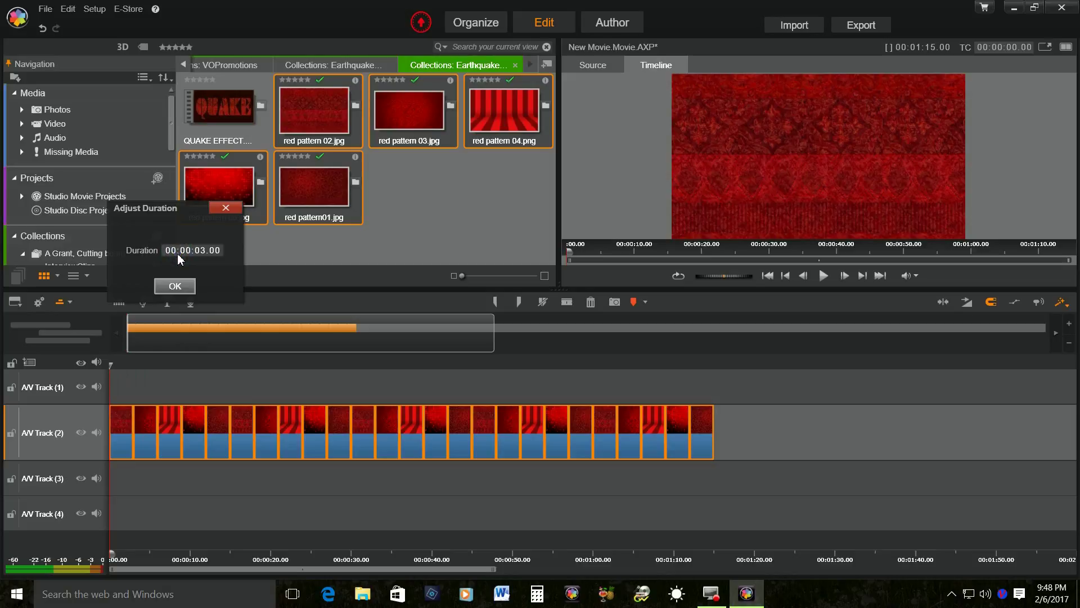
{"action": "left_click", "coordinate": [202, 251]}
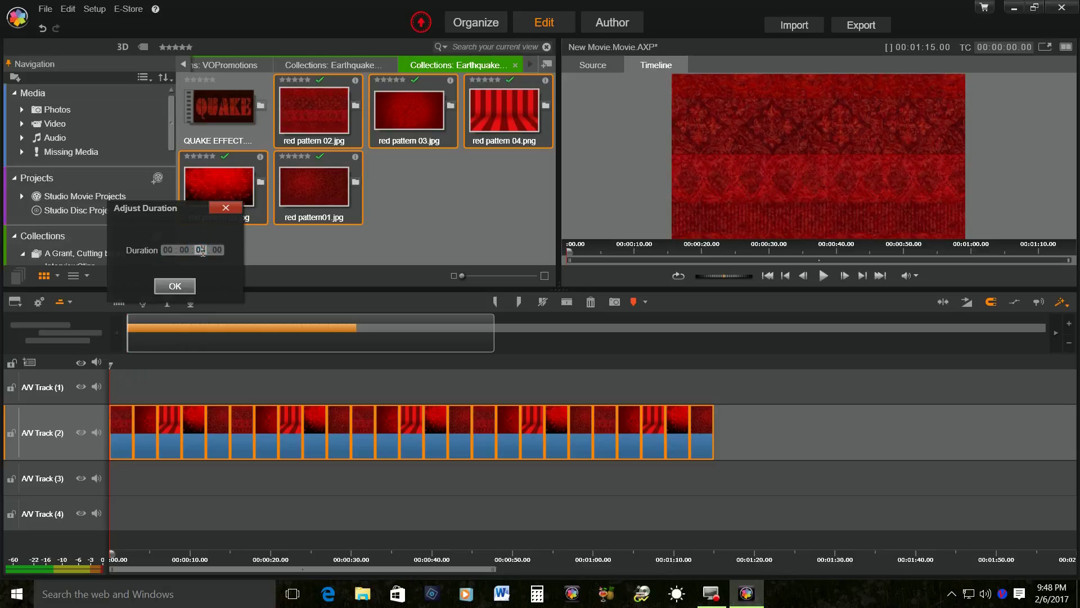
{"action": "type", "text": "01"}
{"action": "left_click", "coordinate": [175, 287]}
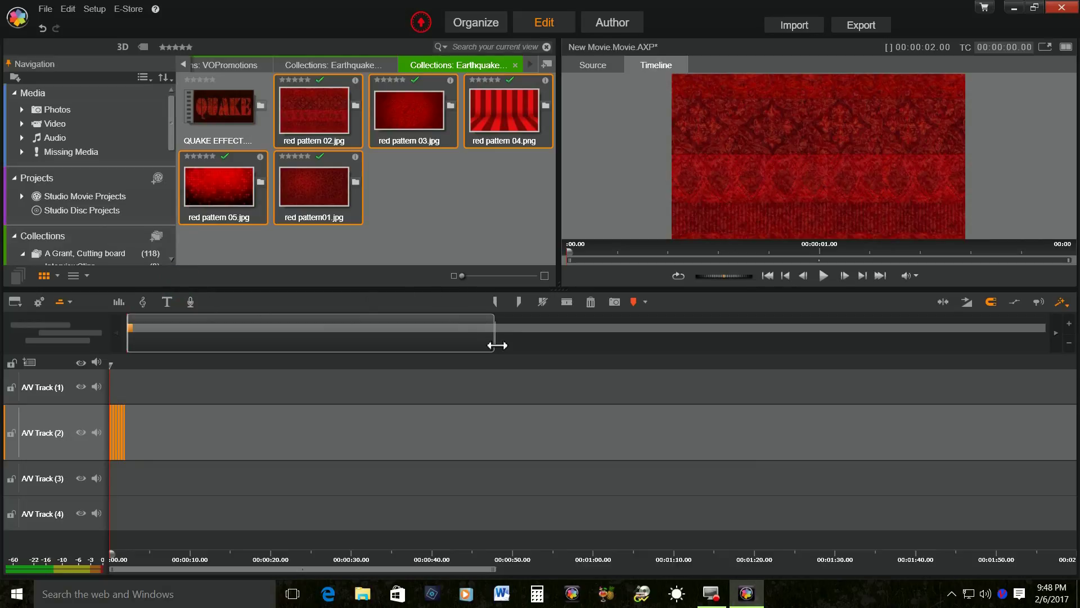
Play back the timeline, return to the start, and make A/V Track 1 the target track
{"action": "left_click_drag", "start_coordinate": [496, 346], "coordinate": [155, 353]}
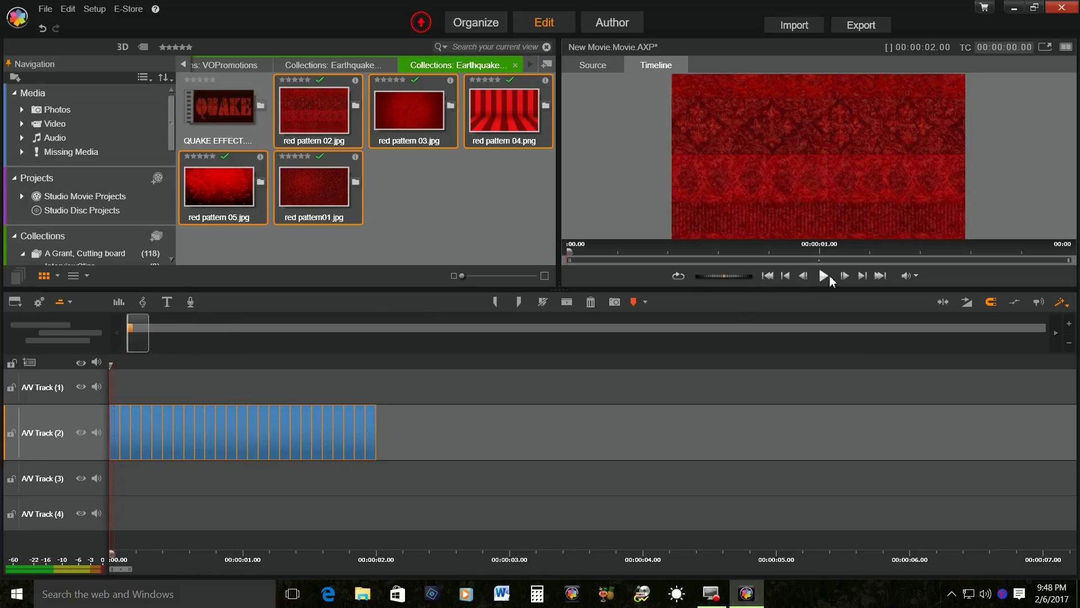
{"action": "left_click", "coordinate": [824, 277]}
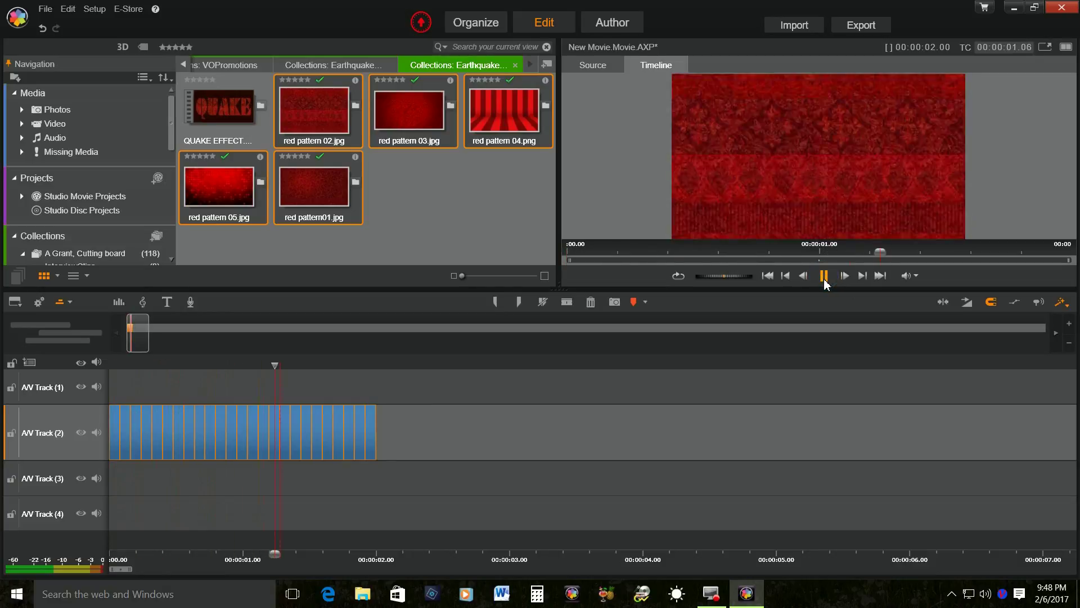
{"action": "left_click", "coordinate": [767, 276]}
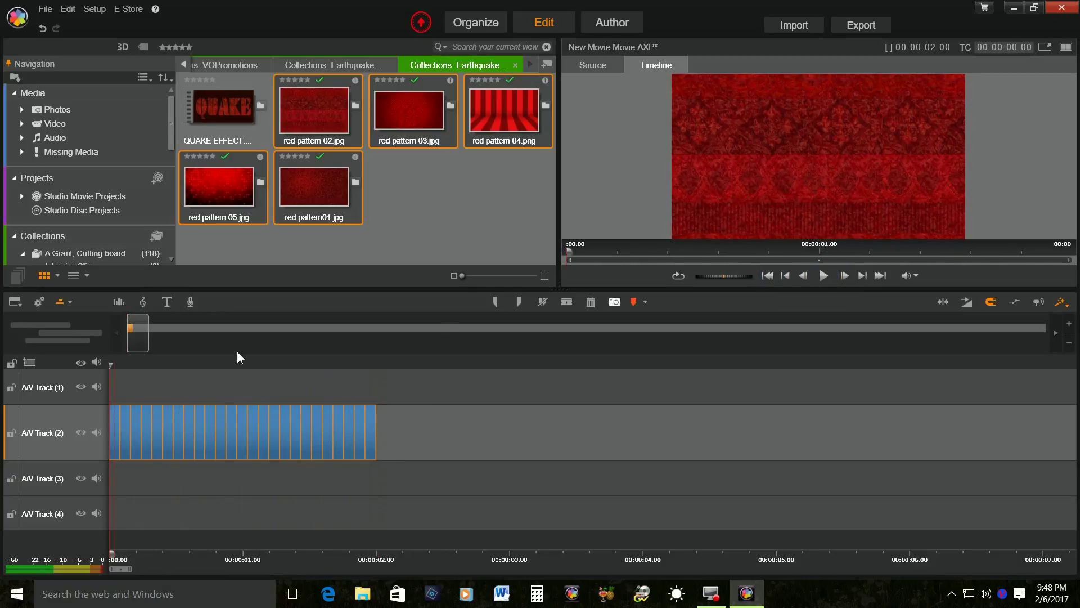
{"action": "left_click", "coordinate": [70, 384]}
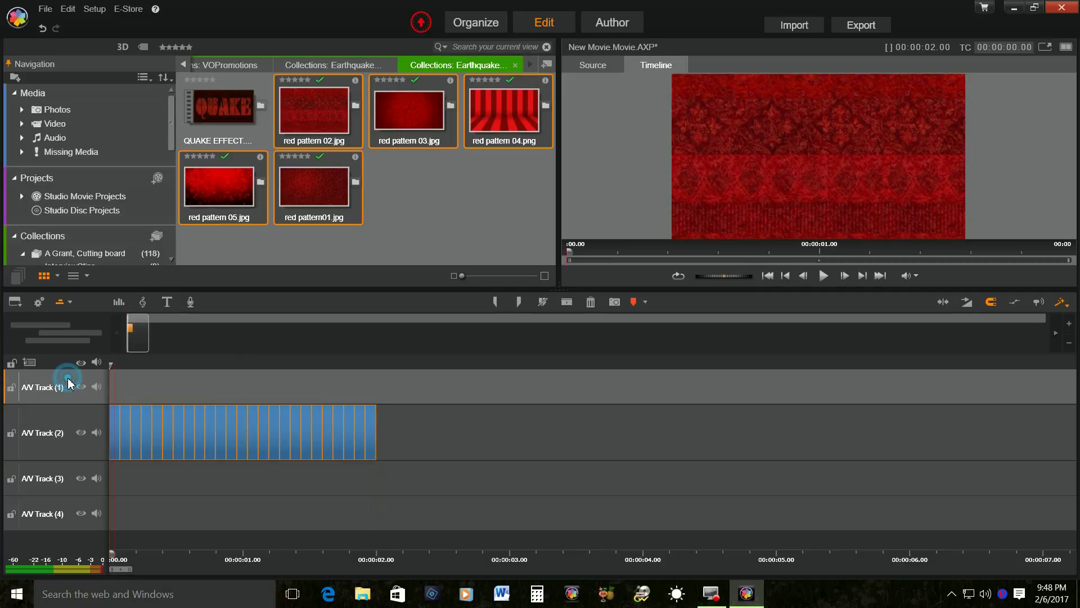
Create a new title in the EXCESS font with the text 'Quake'
{"action": "left_click", "coordinate": [167, 302]}
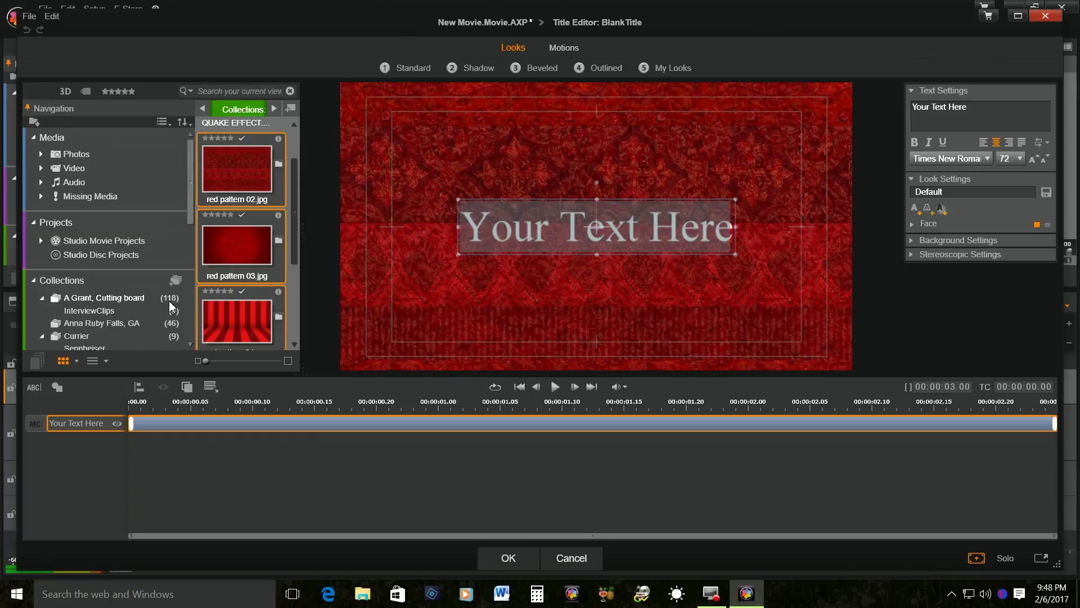
{"action": "left_click", "coordinate": [991, 159]}
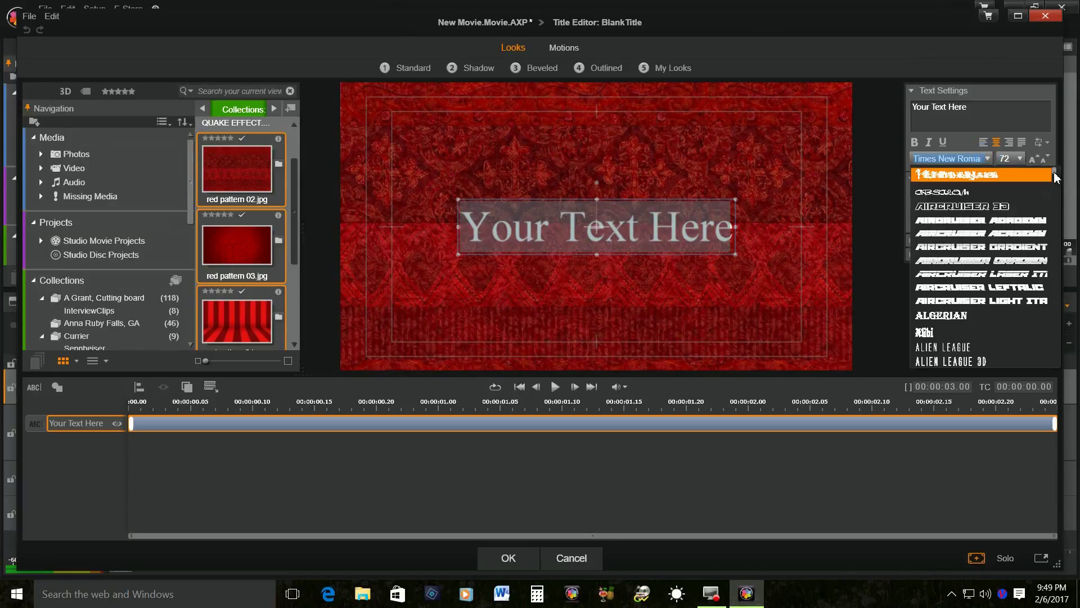
{"action": "left_click_drag", "start_coordinate": [1054, 176], "coordinate": [1051, 230]}
{"action": "left_click", "coordinate": [945, 299]}
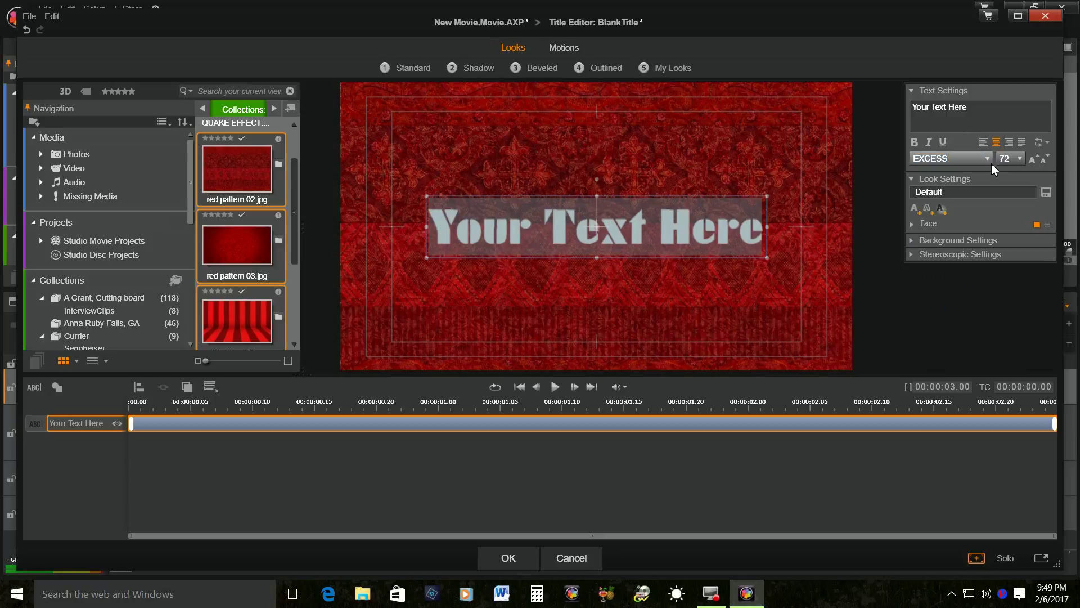
{"action": "left_click_drag", "start_coordinate": [967, 108], "coordinate": [896, 121]}
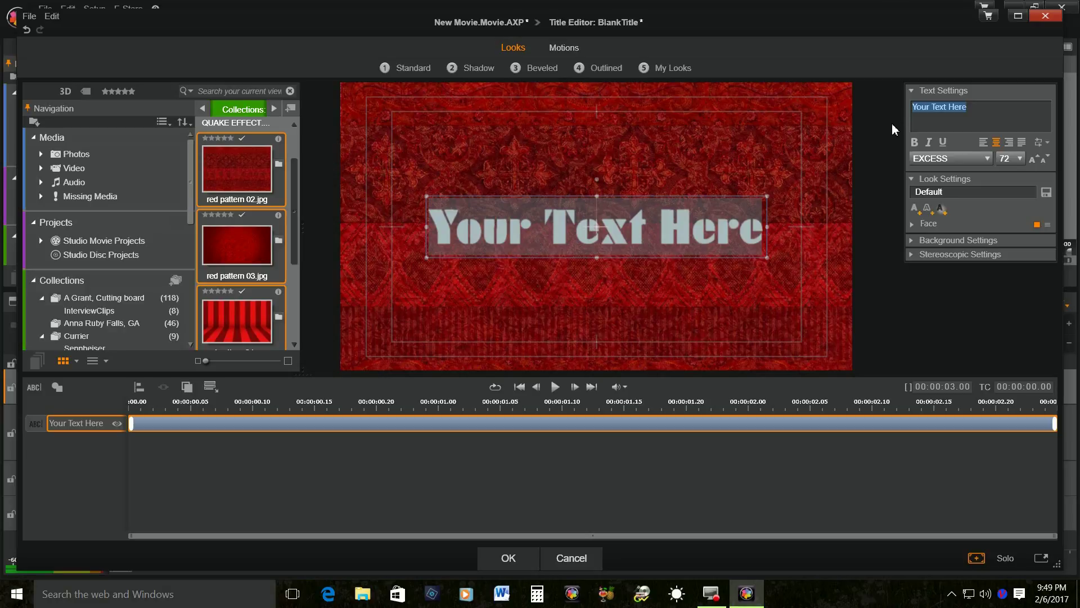
{"action": "type", "text": "Quake"}
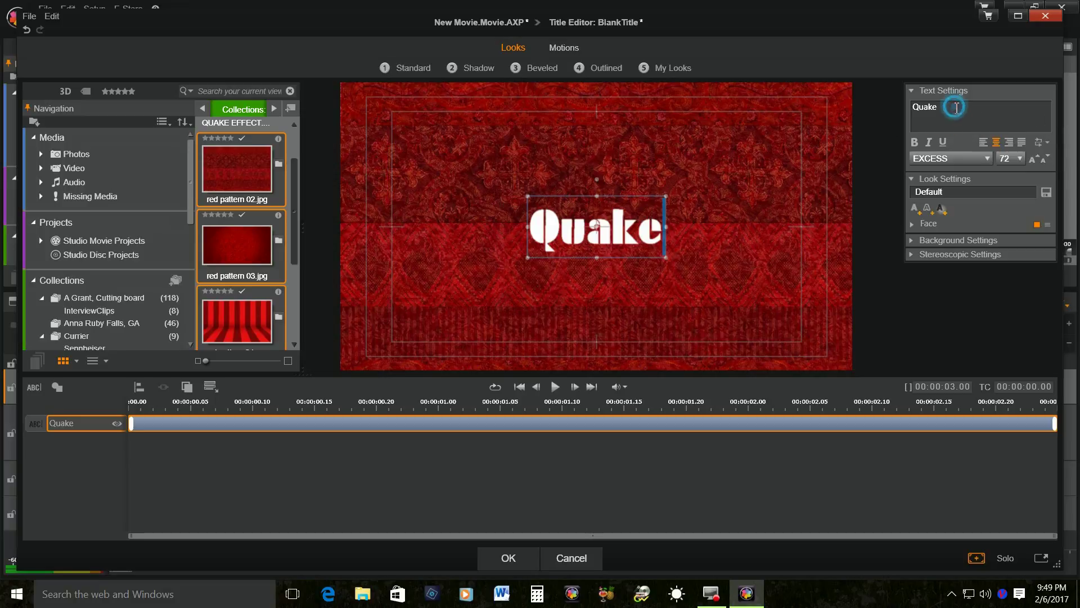
Raise the Quake text's font size to 180
{"action": "left_click_drag", "start_coordinate": [954, 108], "coordinate": [909, 112]}
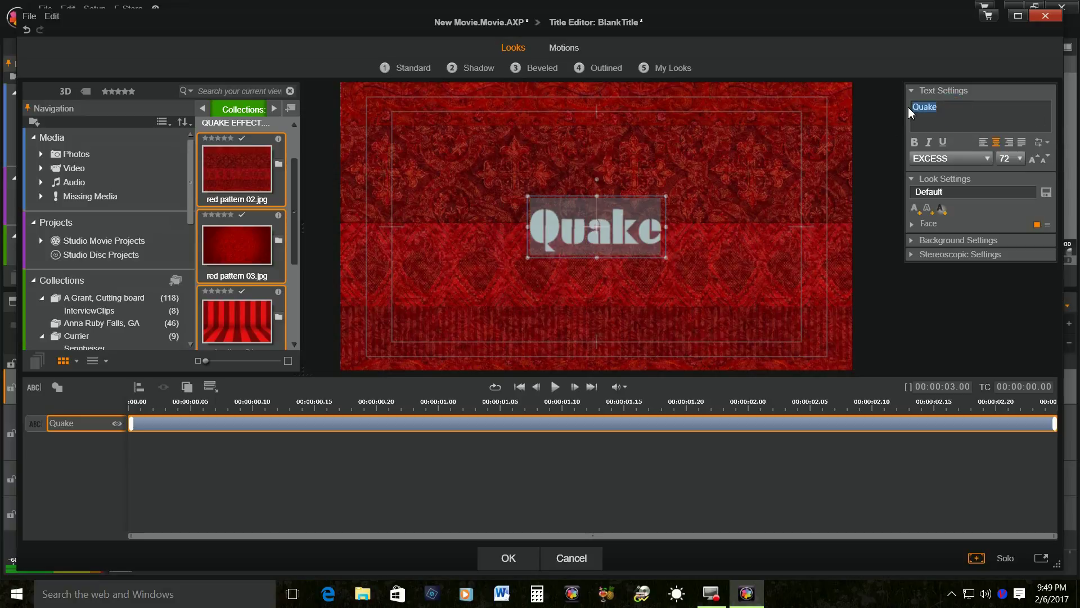
{"action": "left_click", "coordinate": [1032, 160]}
{"action": "left_click", "coordinate": [1033, 161]}
{"action": "left_click", "coordinate": [1033, 161]}
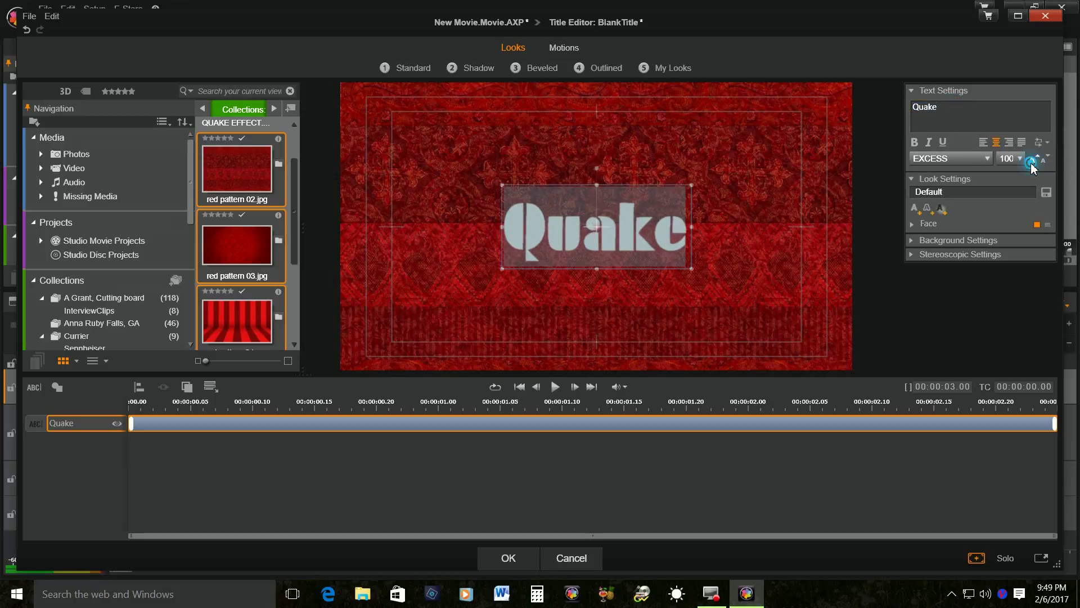
{"action": "left_click", "coordinate": [1032, 161]}
{"action": "left_click", "coordinate": [1032, 161]}
{"action": "left_click", "coordinate": [1032, 161]}
{"action": "left_click", "coordinate": [1033, 161]}
{"action": "left_click", "coordinate": [1032, 160]}
{"action": "left_click", "coordinate": [1033, 160]}
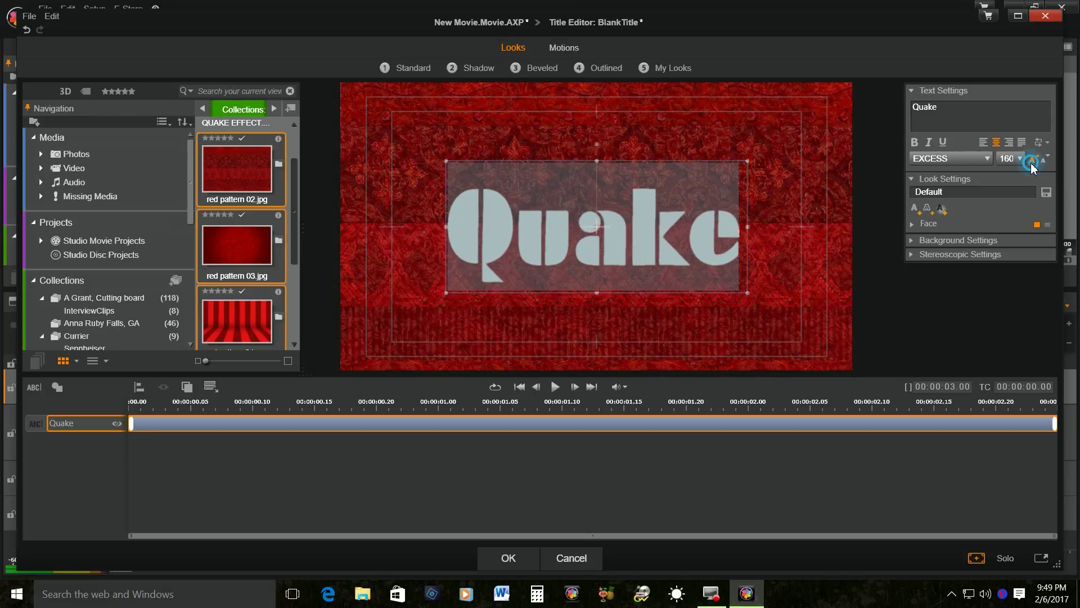
{"action": "left_click", "coordinate": [1033, 161]}
{"action": "left_click", "coordinate": [1033, 161]}
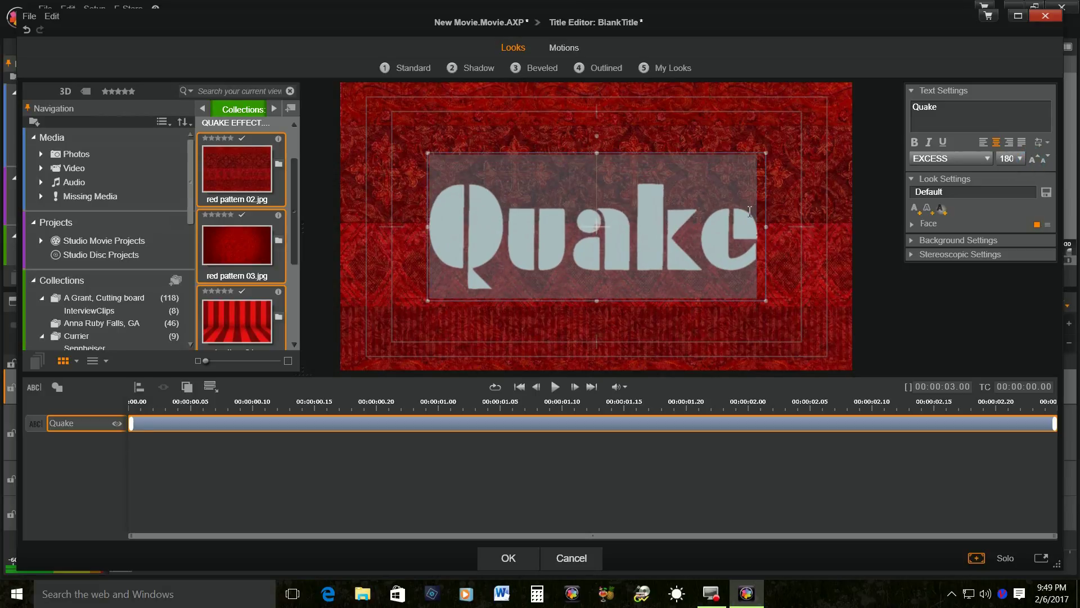
Stretch the Quake text box wider on both sides and taller at top and bottom
{"action": "left_click_drag", "start_coordinate": [769, 228], "coordinate": [807, 227]}
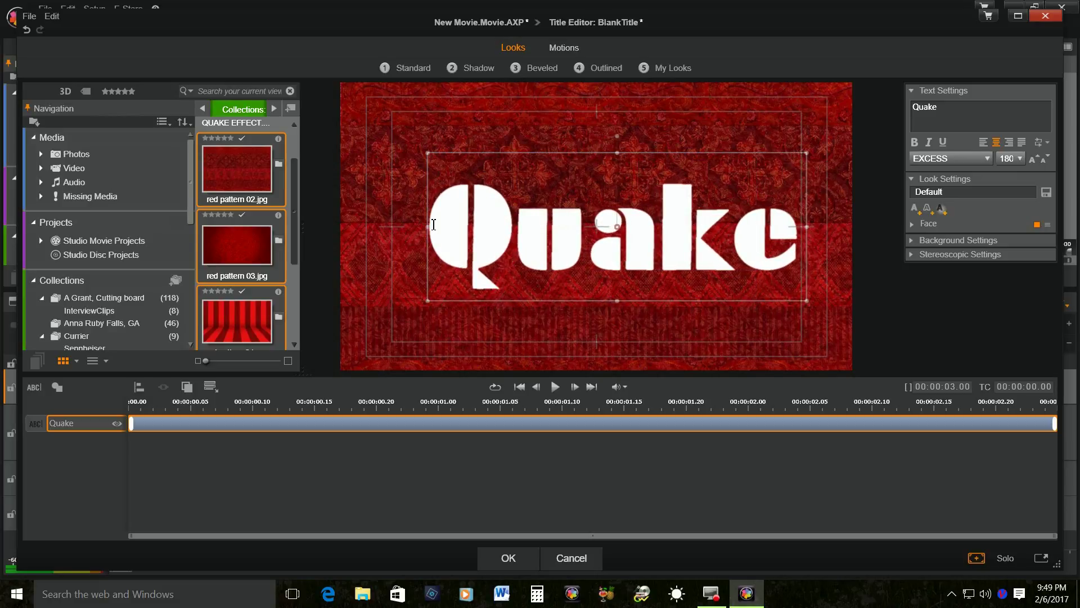
{"action": "left_click_drag", "start_coordinate": [428, 228], "coordinate": [382, 233]}
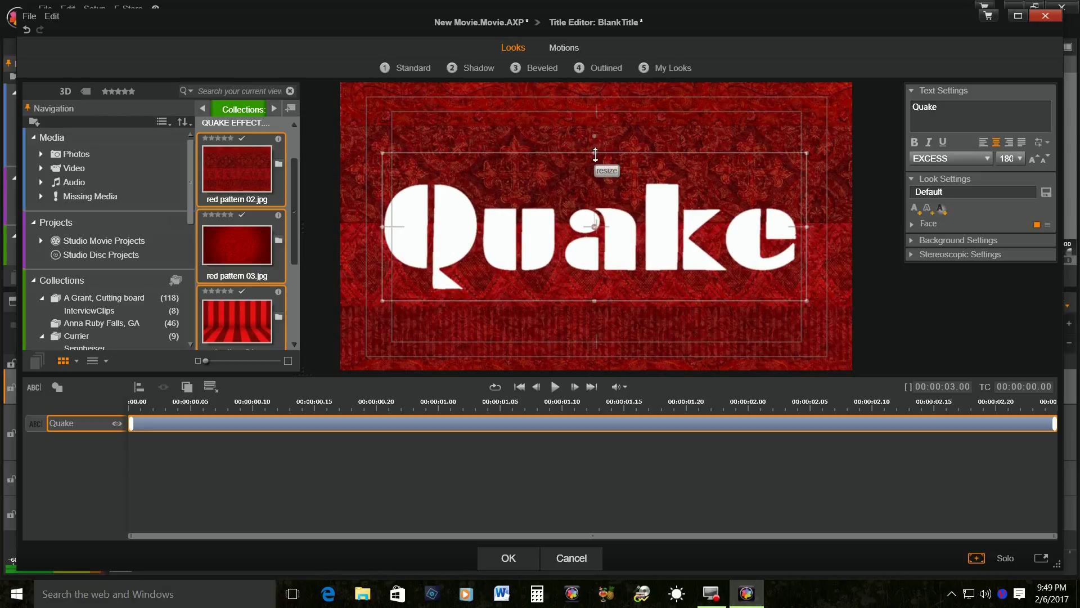
{"action": "left_click_drag", "start_coordinate": [593, 153], "coordinate": [595, 114]}
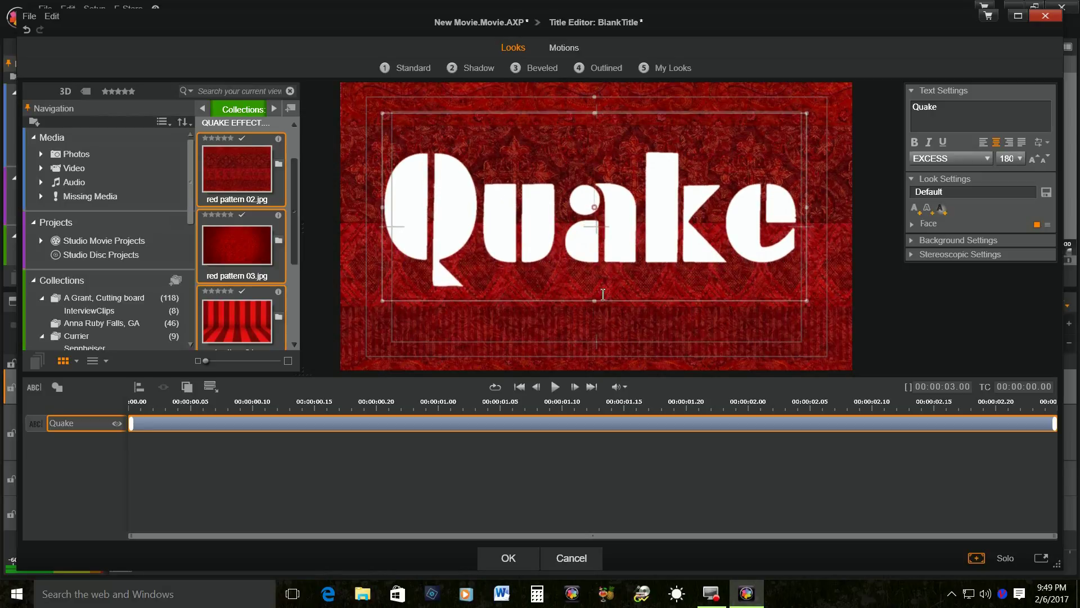
{"action": "left_click_drag", "start_coordinate": [595, 302], "coordinate": [599, 329]}
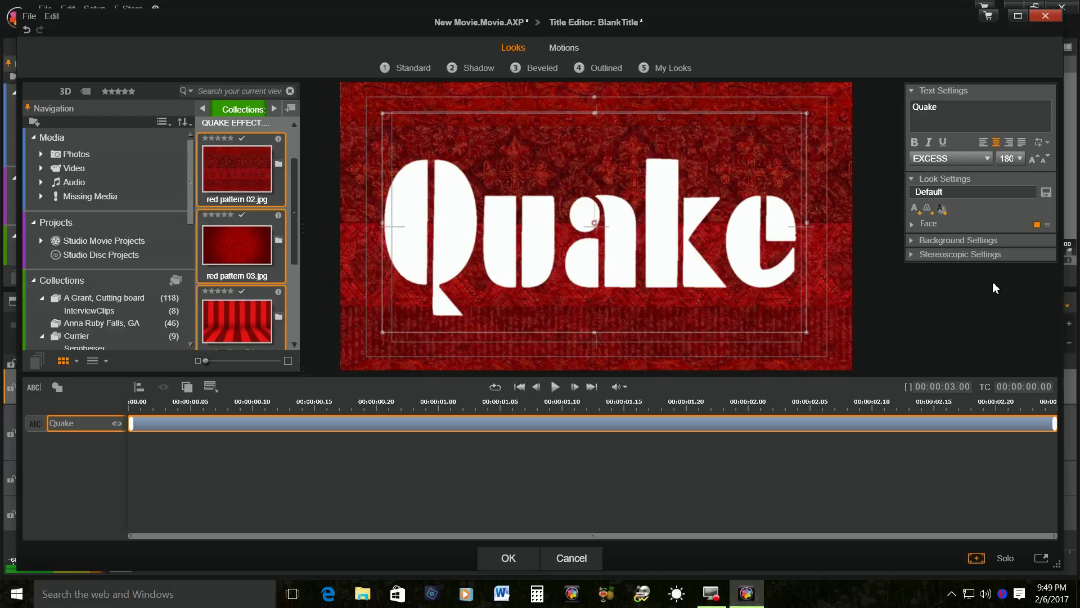
Set the Quake letters' face fill to bright green (RGB 31, 239, 8)
{"action": "left_click", "coordinate": [914, 223]}
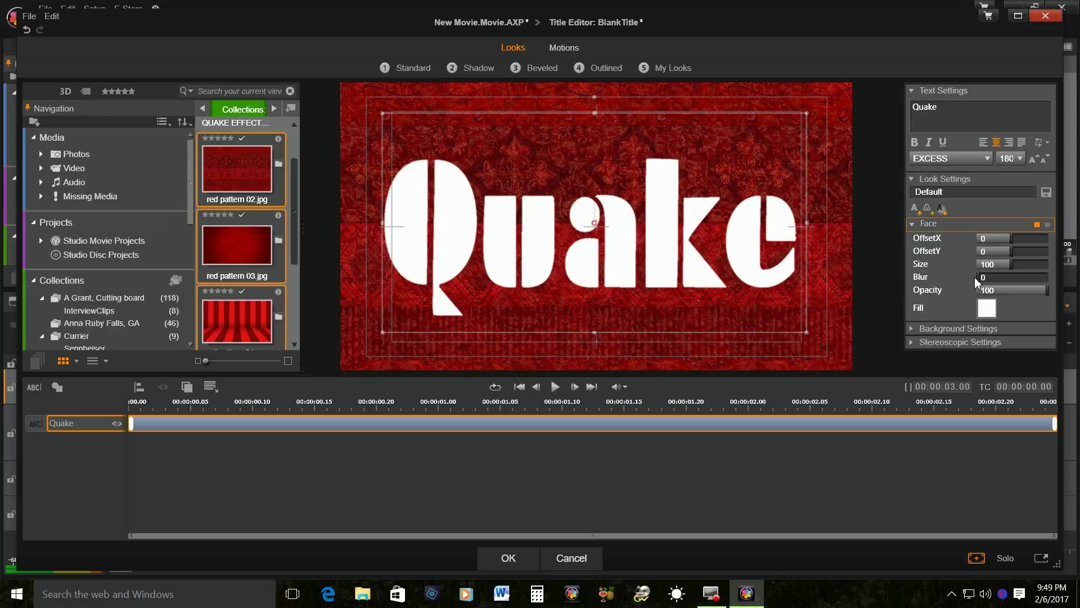
{"action": "left_click", "coordinate": [985, 306]}
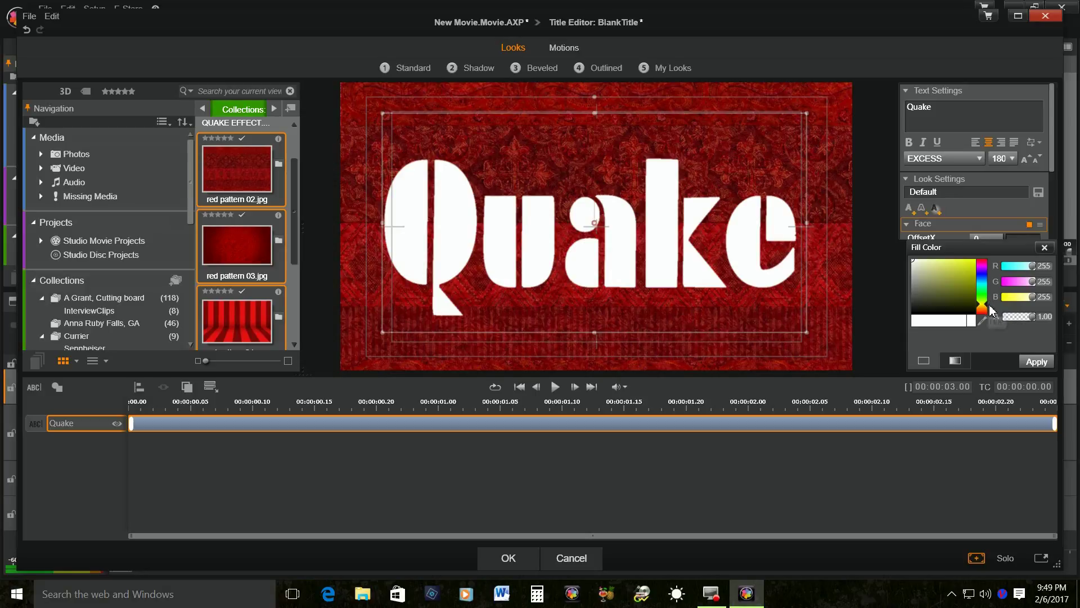
{"action": "left_click", "coordinate": [986, 309]}
{"action": "left_click_drag", "start_coordinate": [986, 308], "coordinate": [986, 301]}
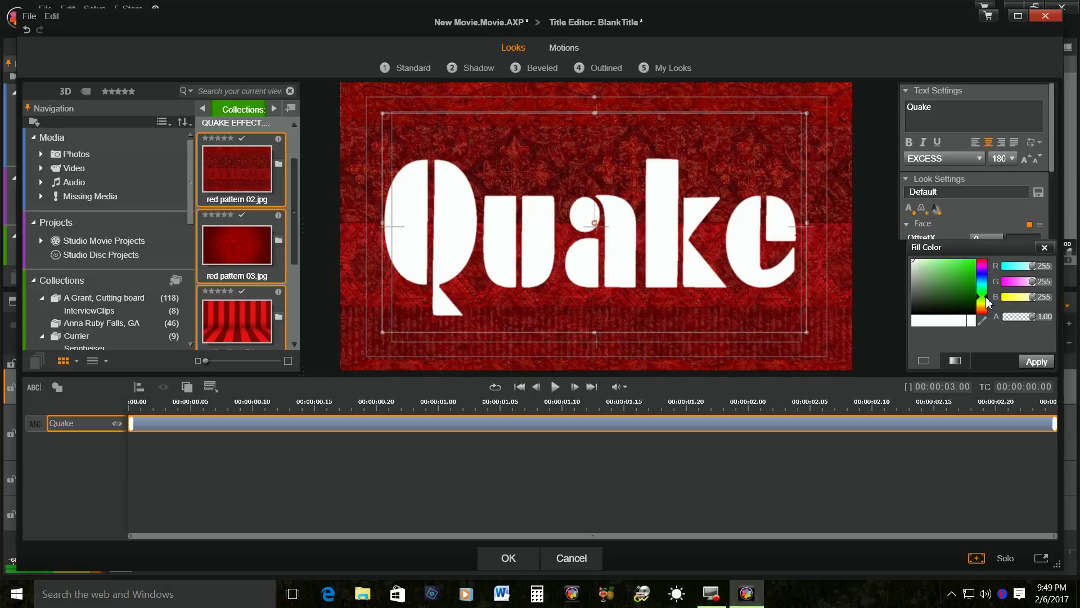
{"action": "left_click", "coordinate": [974, 262]}
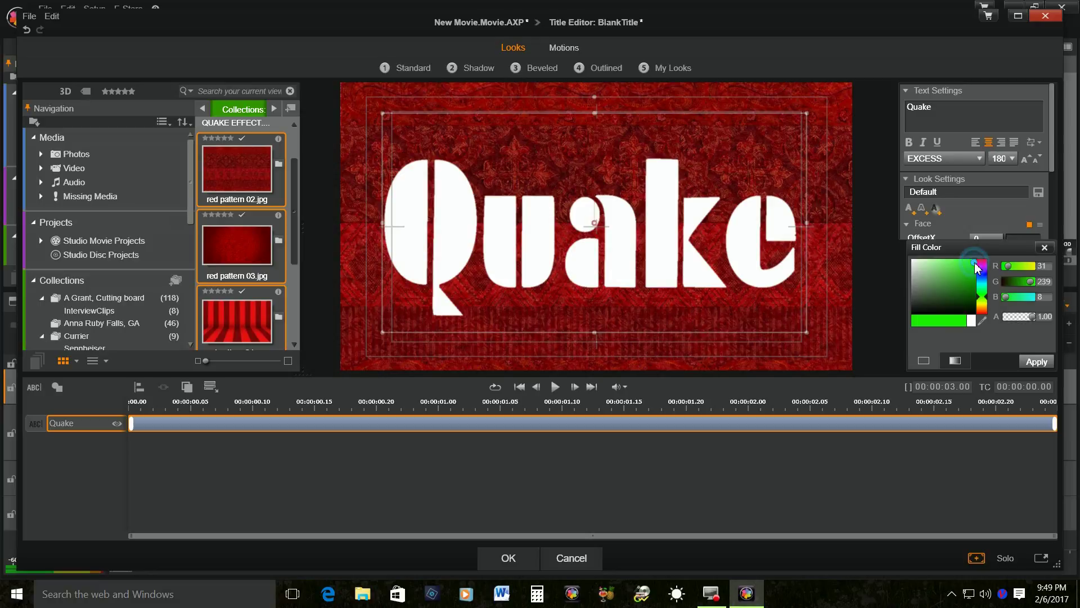
{"action": "left_click", "coordinate": [1030, 363]}
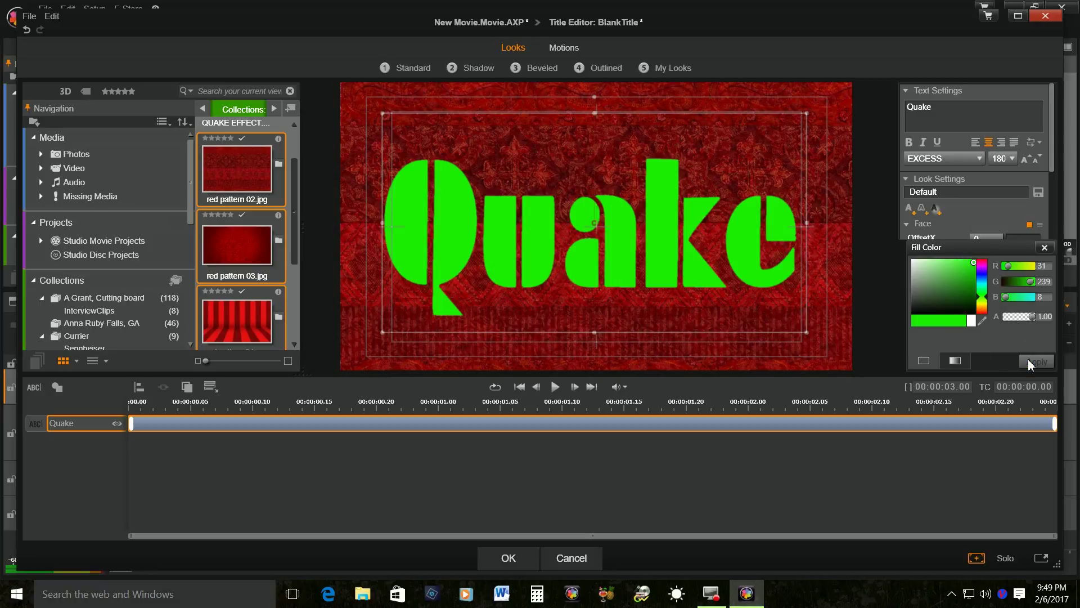
{"action": "left_click", "coordinate": [1045, 248]}
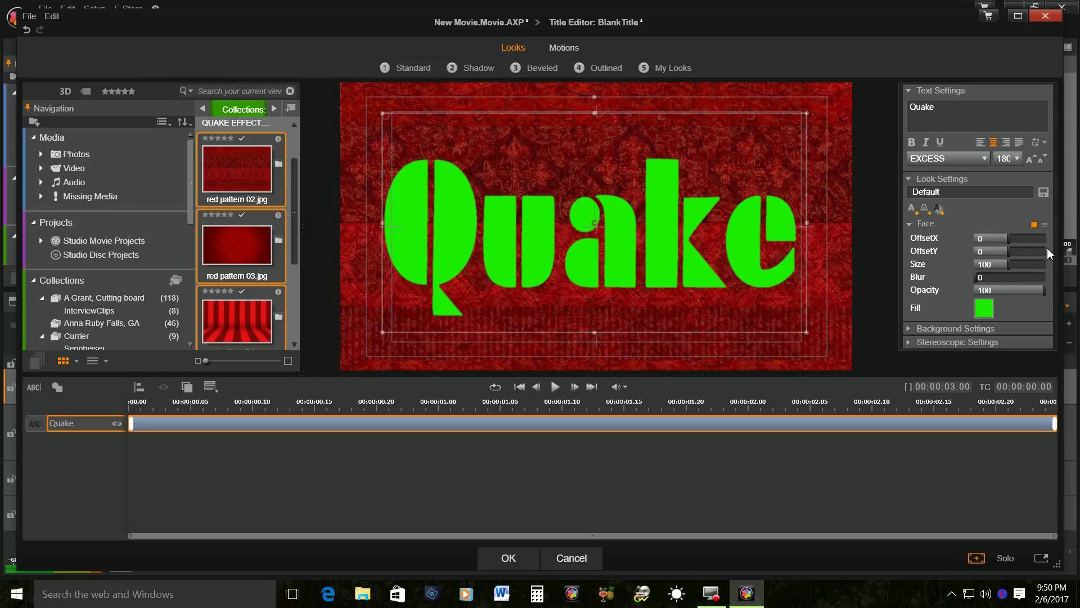
{"action": "left_click", "coordinate": [909, 331]}
Give the title a black background (RGB 6) at about 0.54 opacity and accept it
{"action": "left_click", "coordinate": [929, 365]}
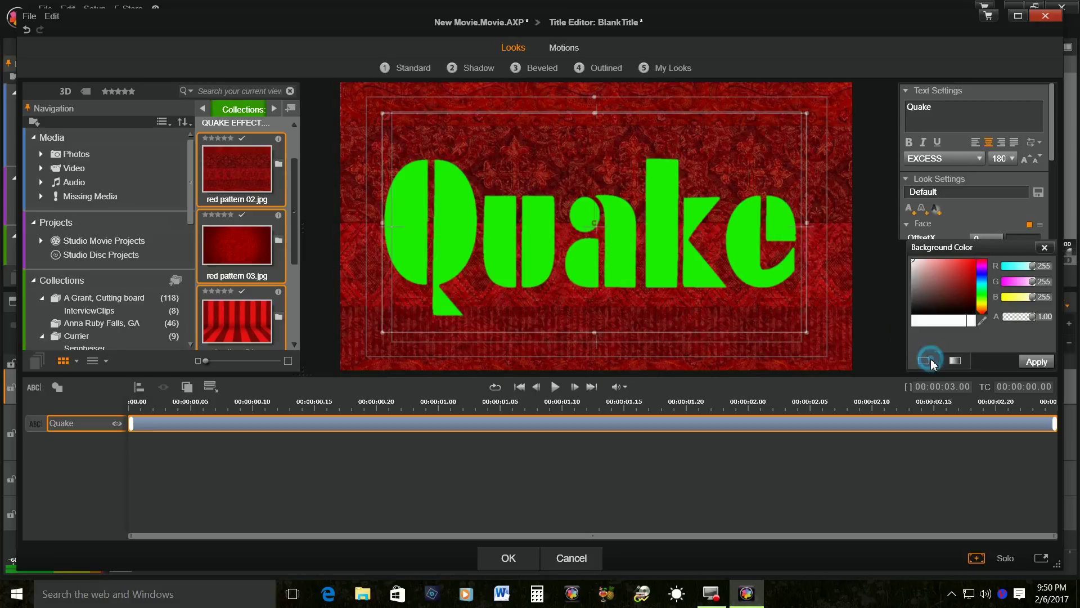
{"action": "left_click", "coordinate": [913, 312]}
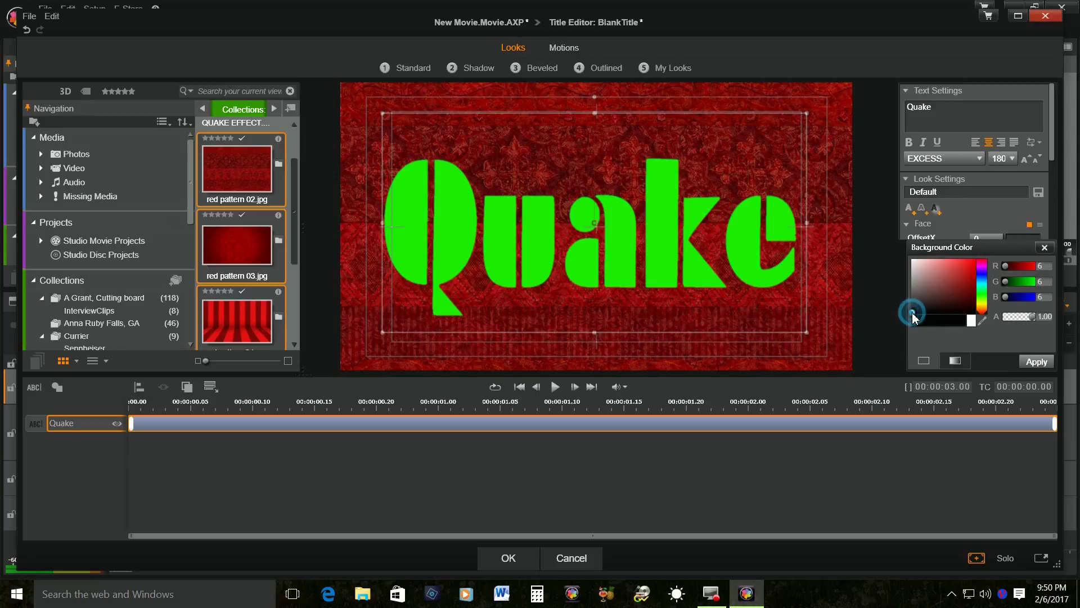
{"action": "left_click", "coordinate": [1034, 363]}
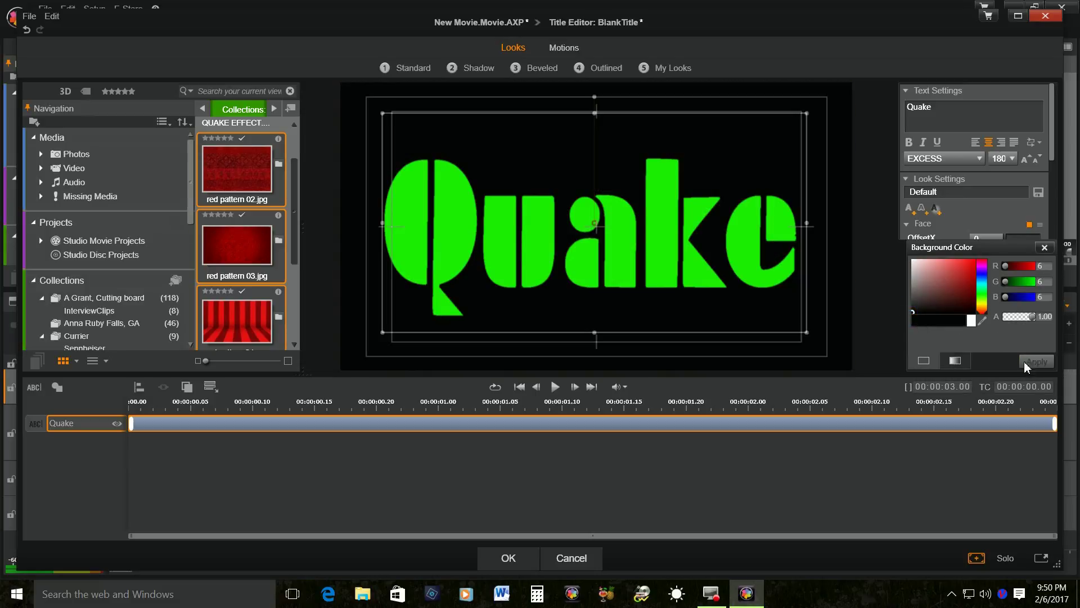
{"action": "left_click", "coordinate": [1045, 248]}
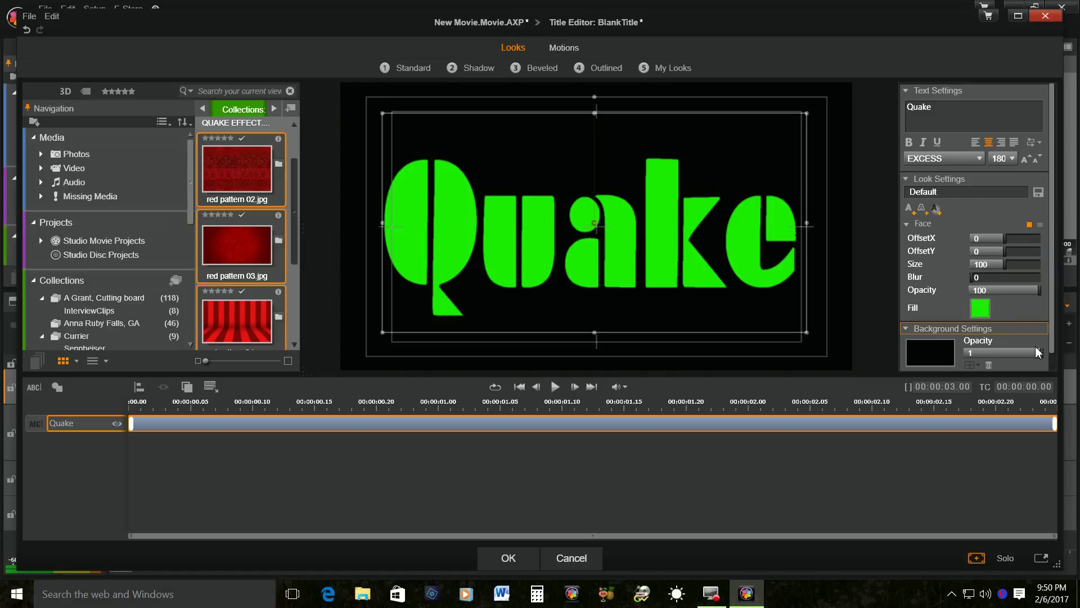
{"action": "left_click_drag", "start_coordinate": [1040, 353], "coordinate": [1008, 353]}
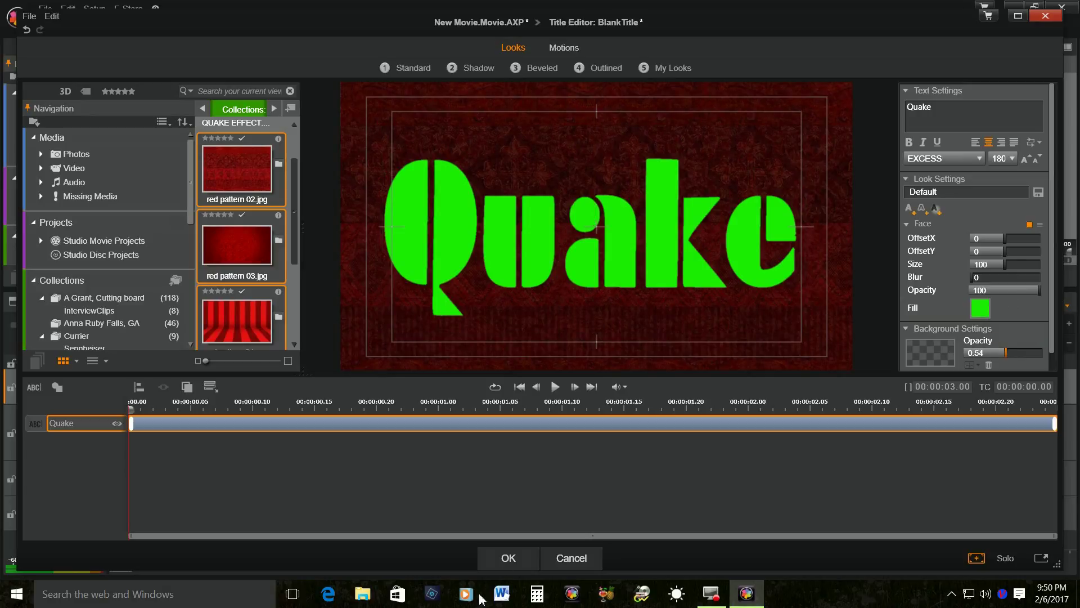
{"action": "left_click", "coordinate": [510, 558]}
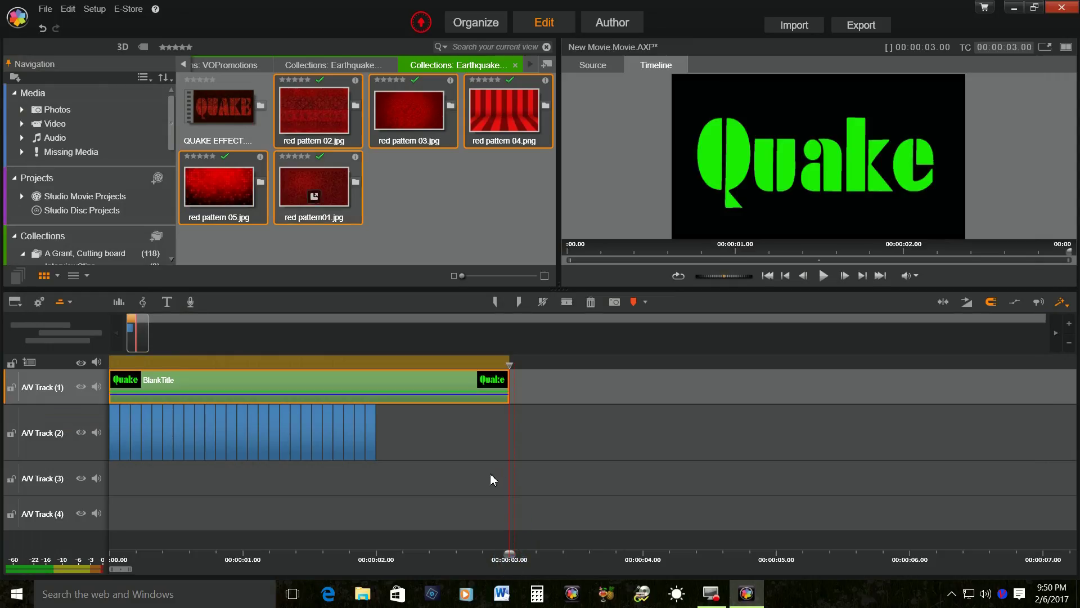
Trim the title clip to end at 00:00:02.00 and return the playhead to the start
{"action": "mouse_move", "coordinate": [713, 595]}
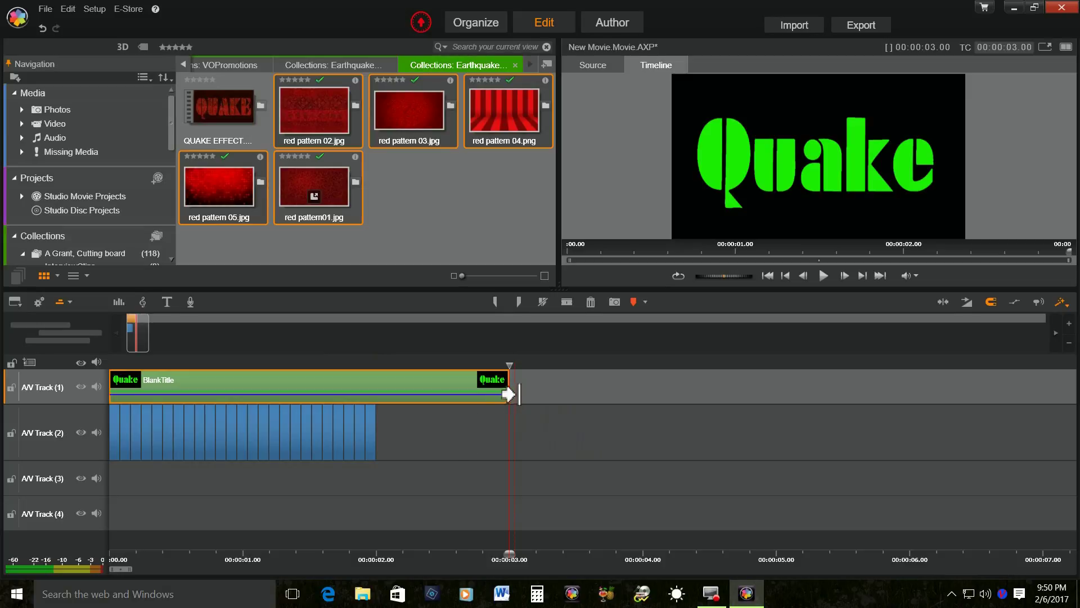
{"action": "key", "text": "Home"}
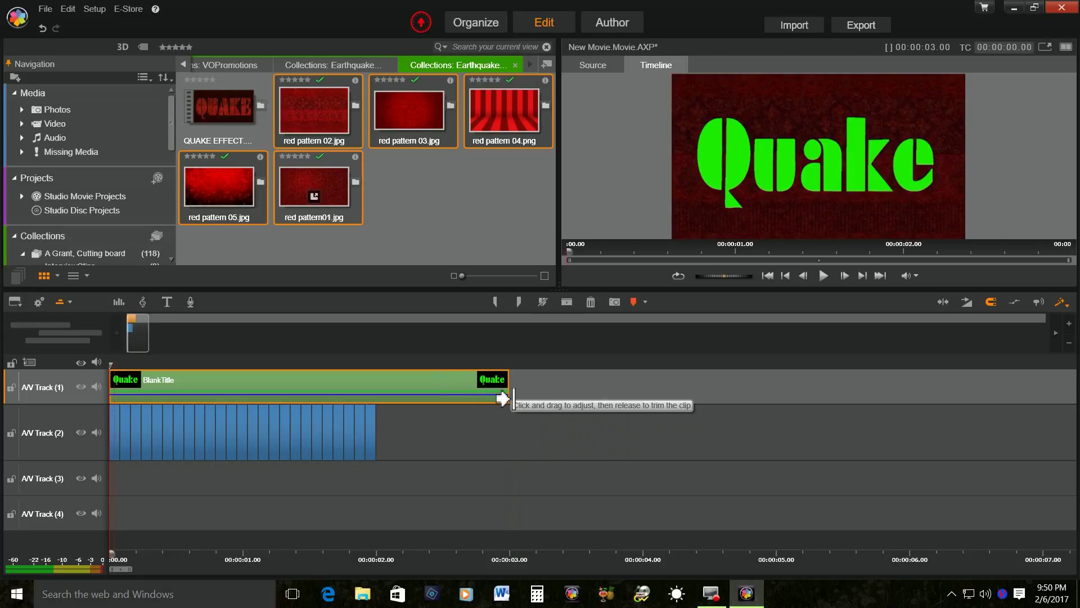
{"action": "left_click_drag", "start_coordinate": [508, 398], "coordinate": [377, 408]}
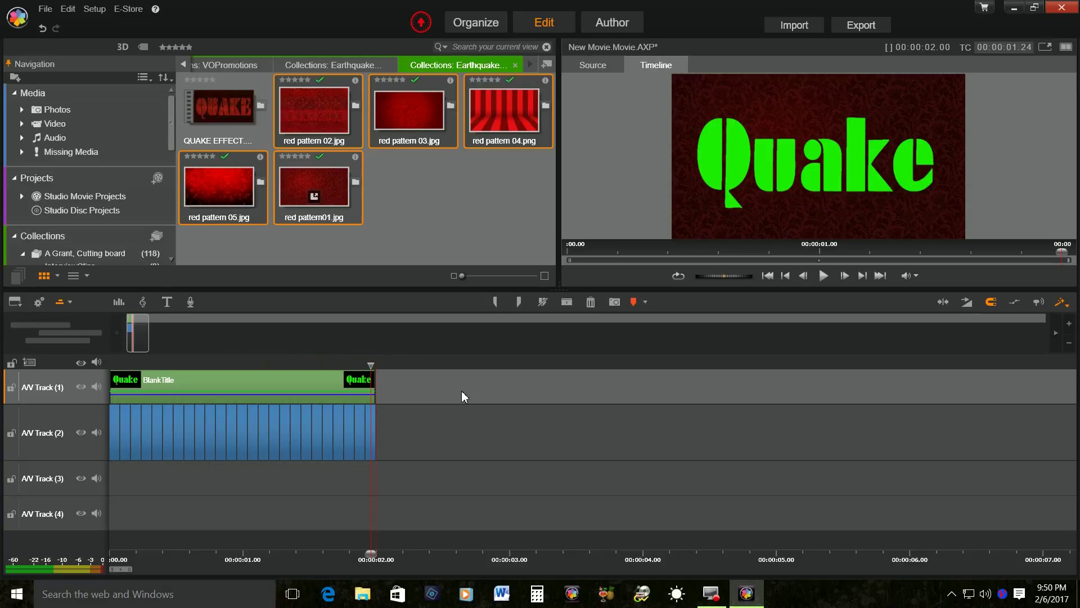
{"action": "left_click", "coordinate": [767, 275]}
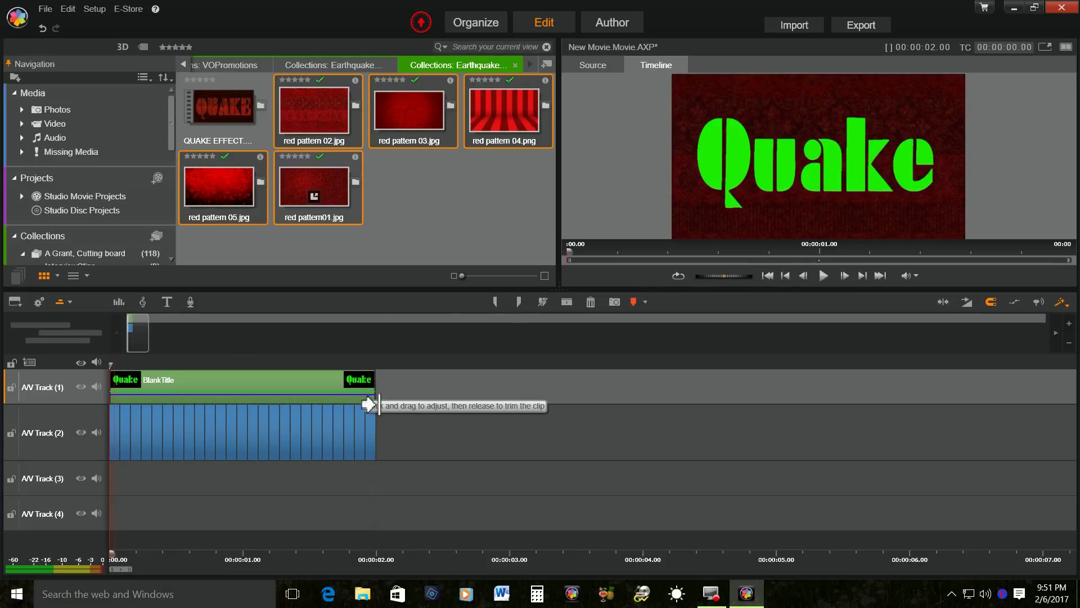
Apply the Keyers StudioChromaKeyer effect to the title clip and play back the result
{"action": "right_click", "coordinate": [300, 381]}
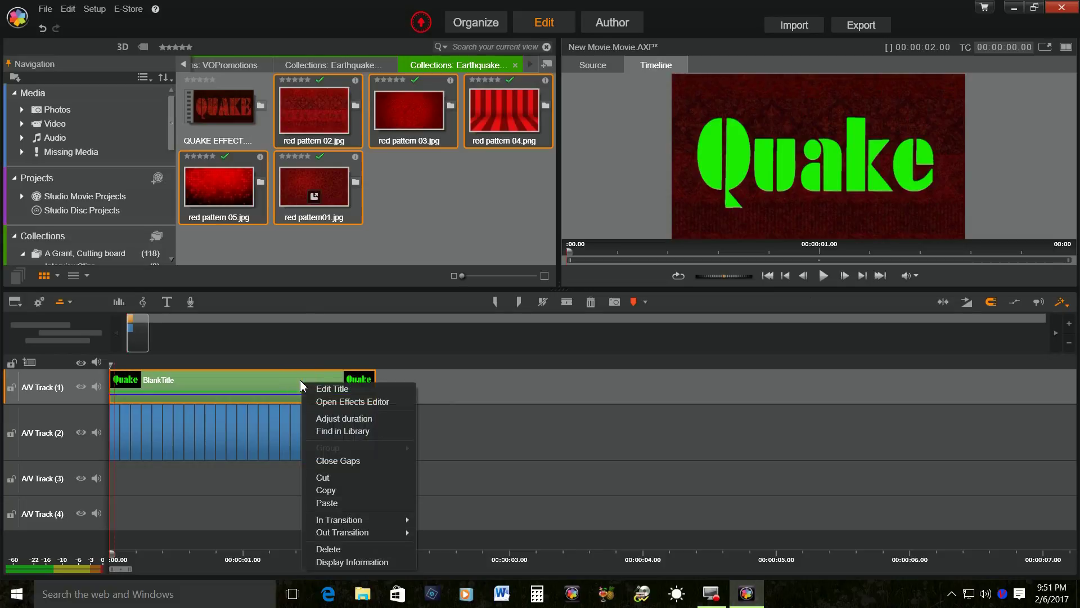
{"action": "left_click", "coordinate": [336, 401]}
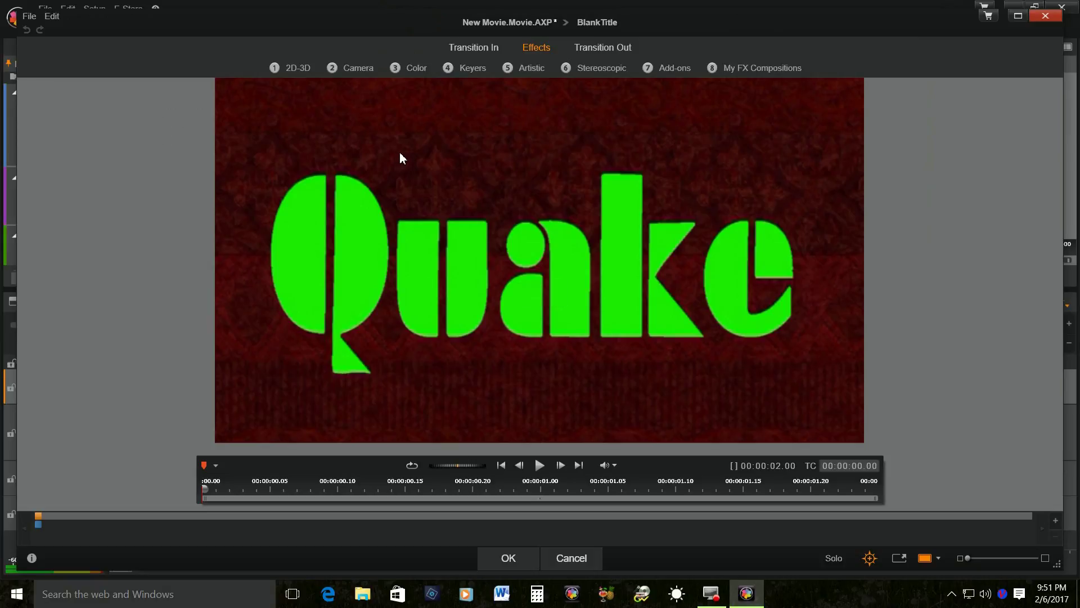
{"action": "left_click", "coordinate": [474, 69]}
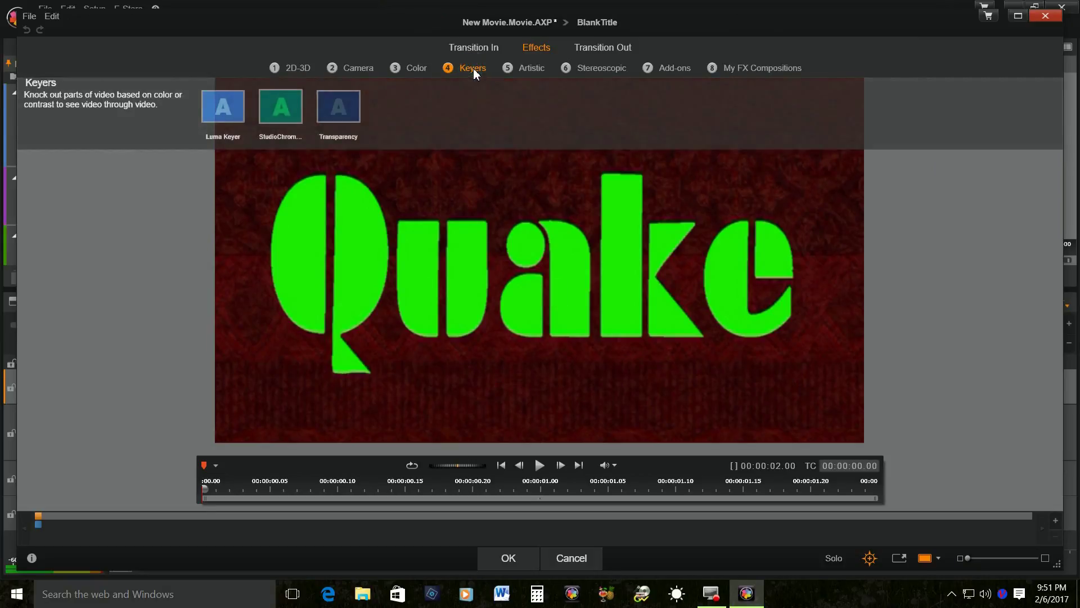
{"action": "left_click", "coordinate": [281, 118]}
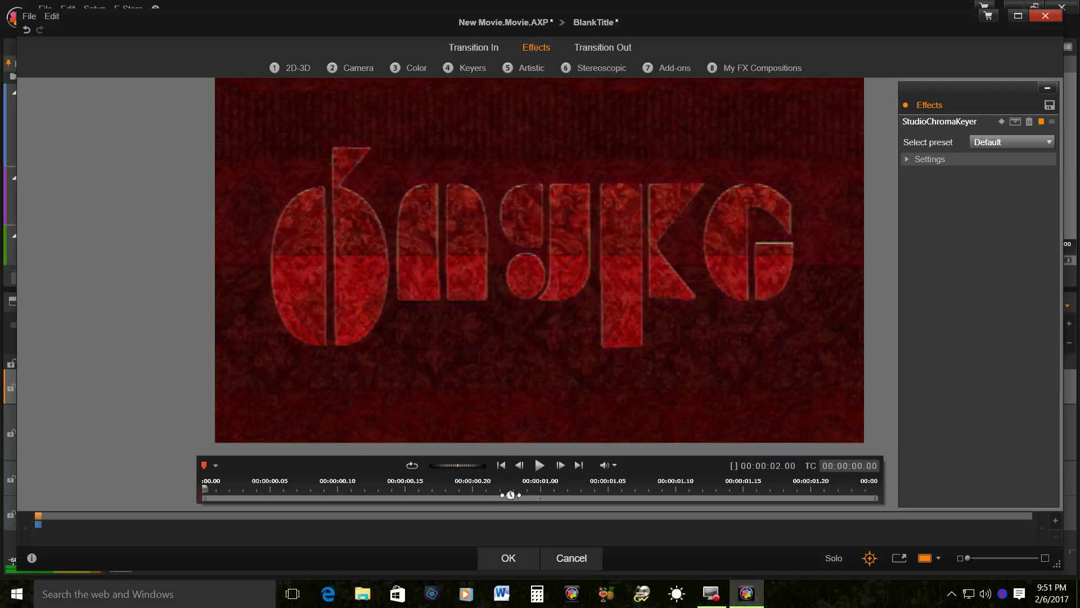
{"action": "left_click", "coordinate": [513, 558]}
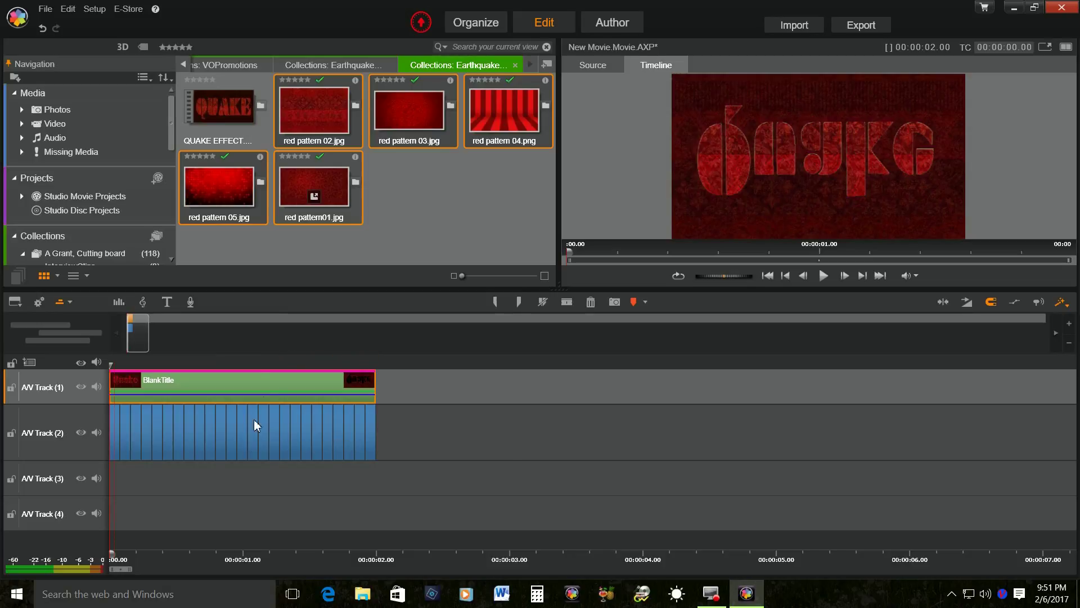
{"action": "left_click", "coordinate": [822, 275]}
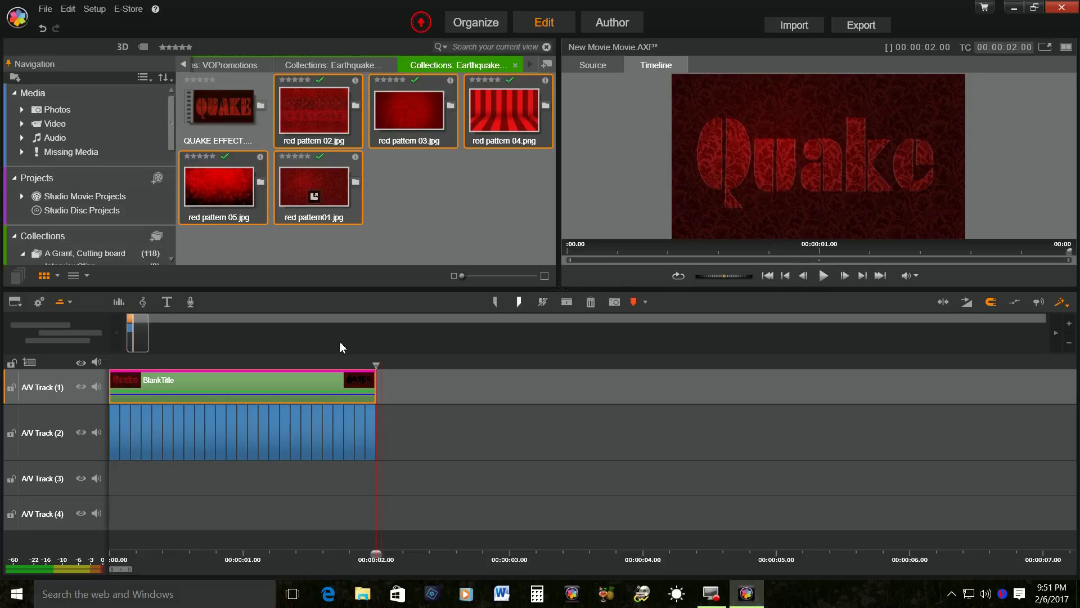
Add the Camera EarthQuake effect to the title clip with its Default preset
{"action": "right_click", "coordinate": [272, 380]}
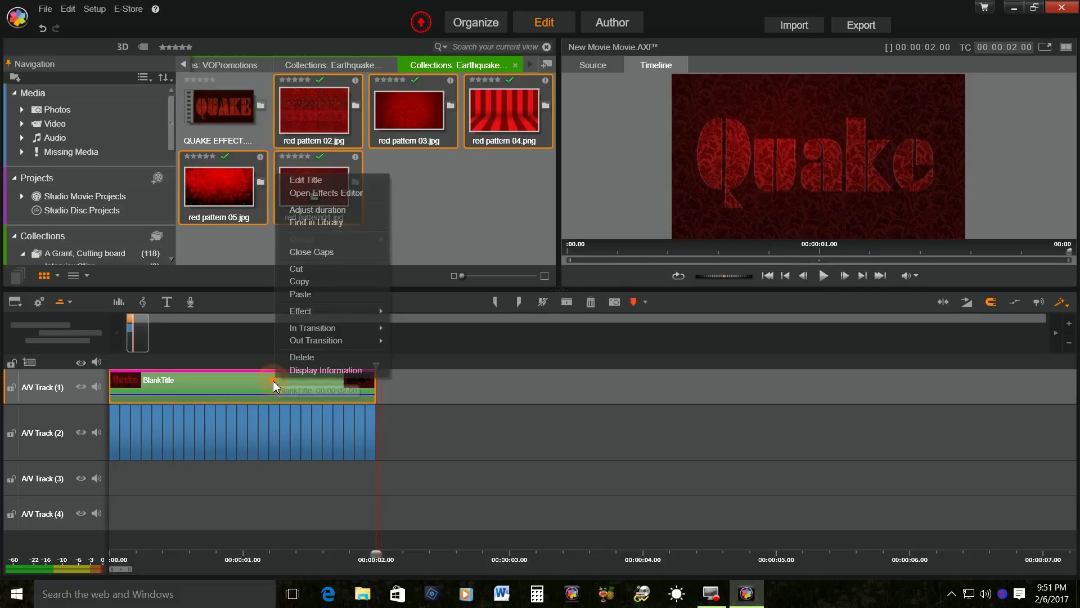
{"action": "left_click", "coordinate": [319, 194]}
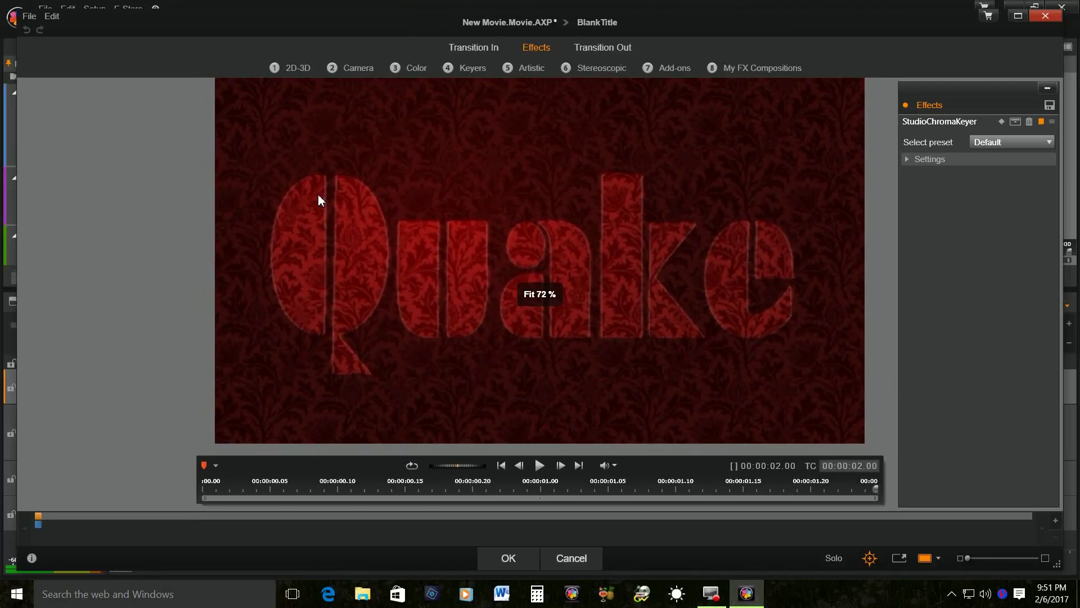
{"action": "left_click", "coordinate": [360, 69]}
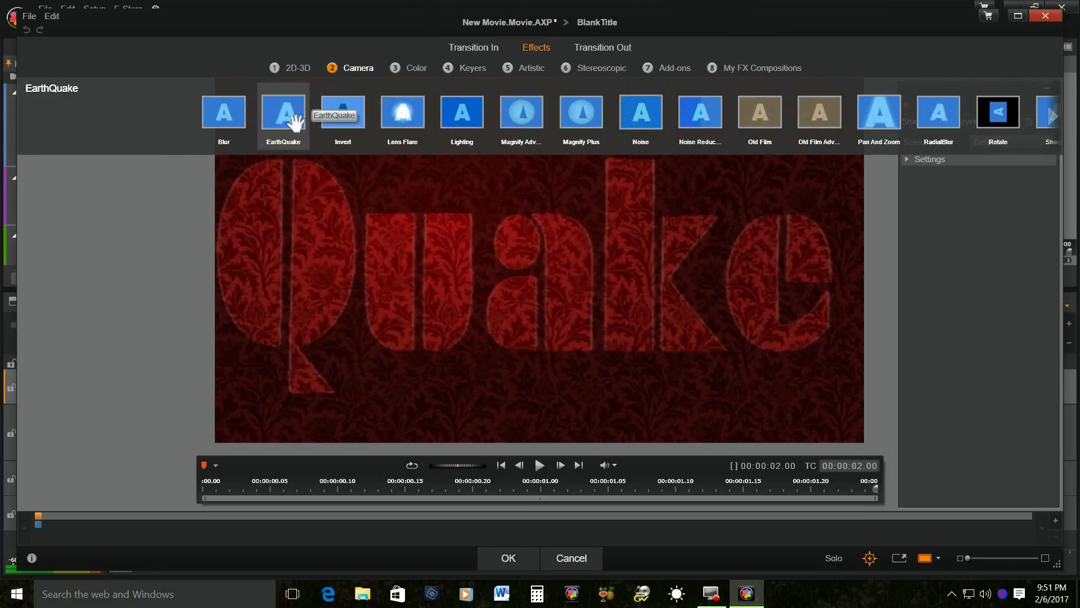
{"action": "left_click", "coordinate": [294, 120]}
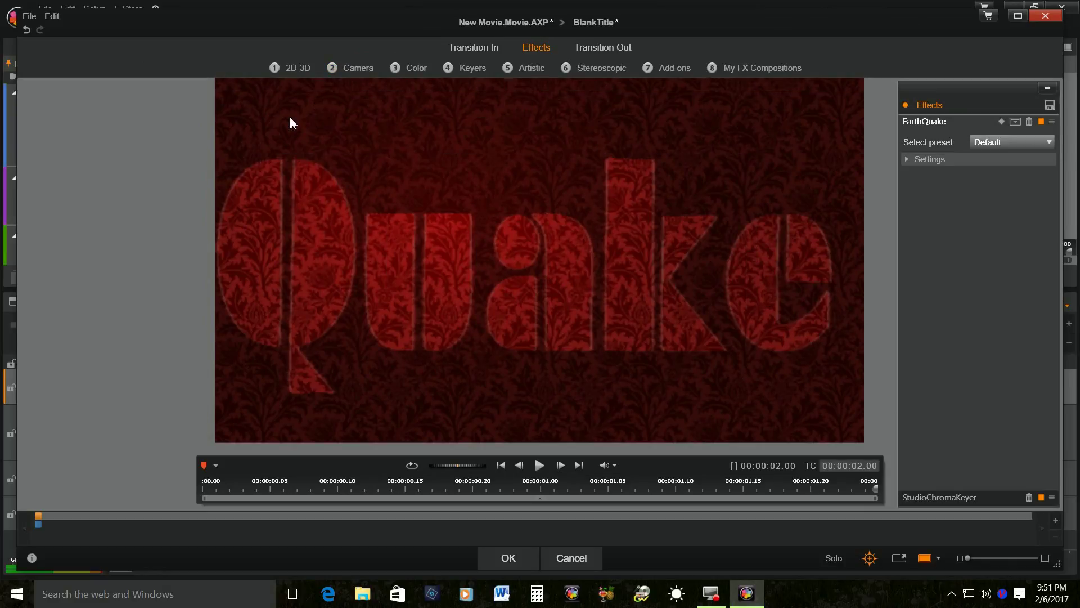
{"action": "left_click", "coordinate": [1051, 143]}
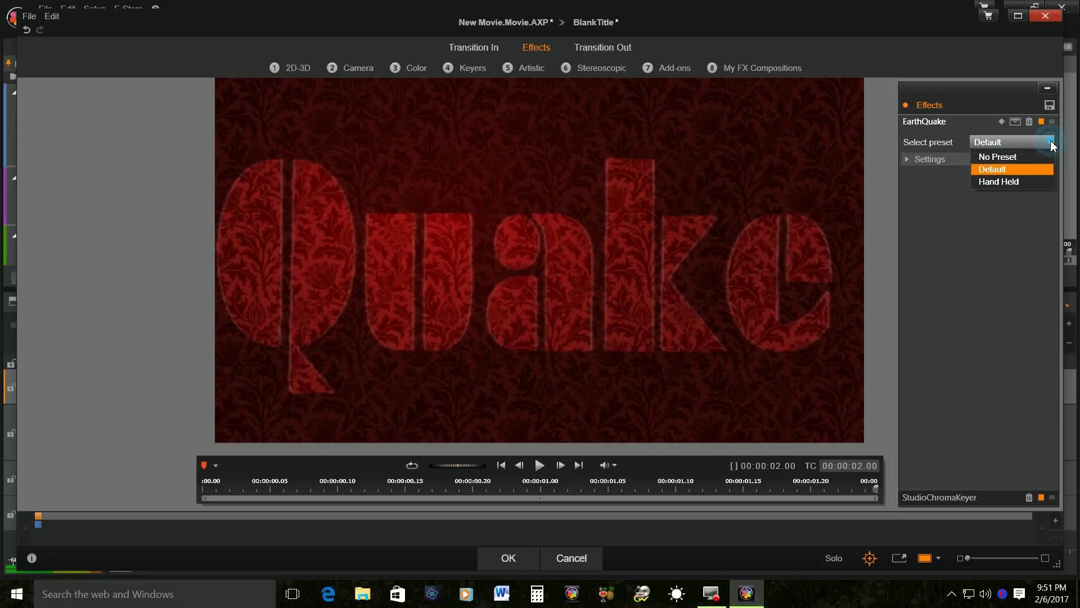
{"action": "left_click", "coordinate": [1006, 169]}
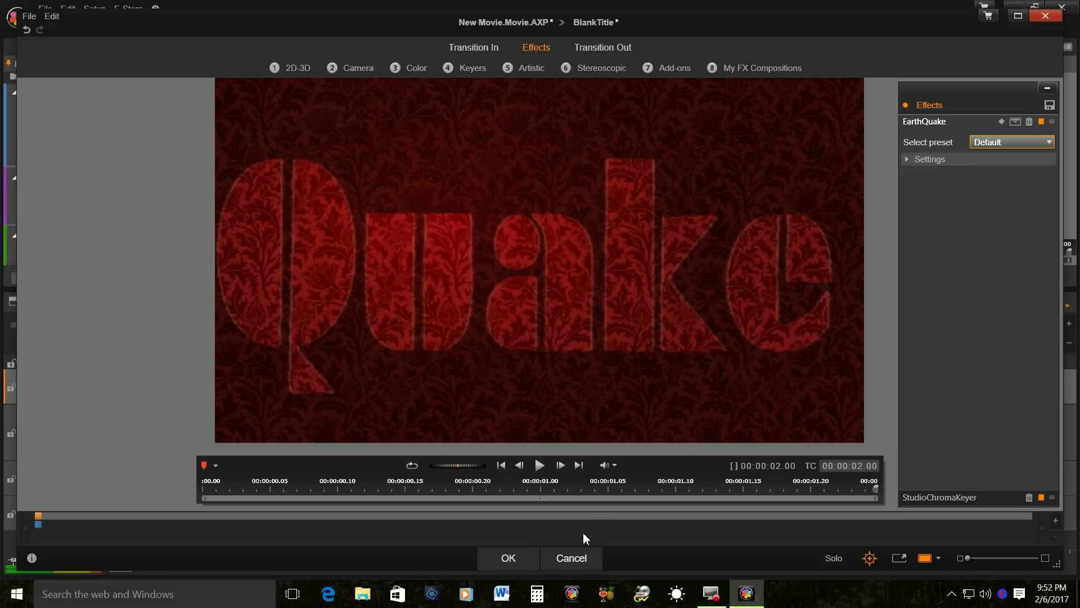
{"action": "left_click", "coordinate": [509, 559]}
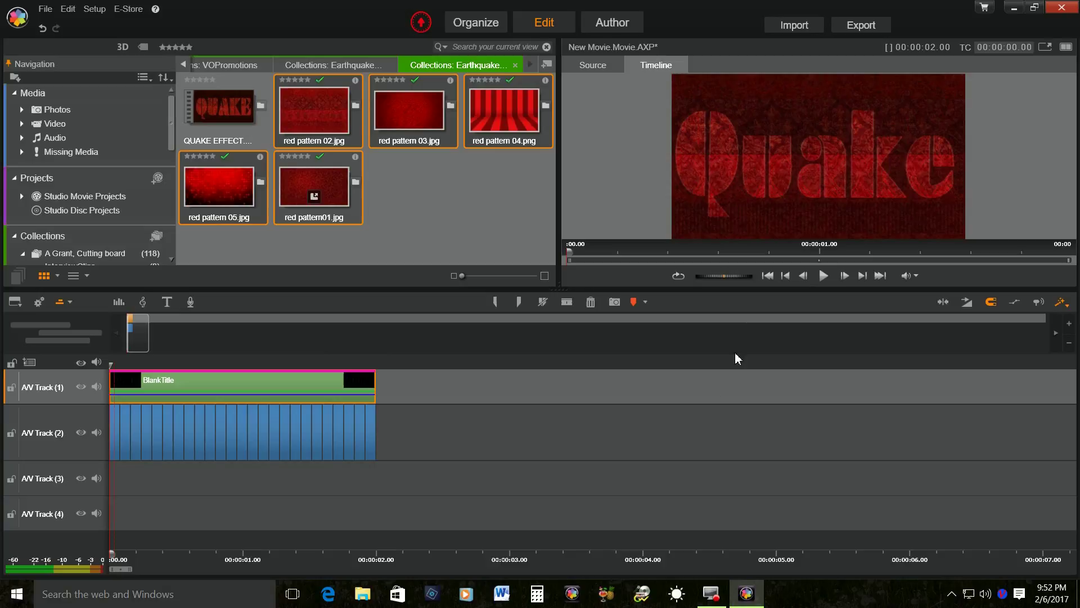
Play back the shaking Quake title through 00:00:02.00, then switch to Corel Screen Capture
{"action": "left_click", "coordinate": [825, 278]}
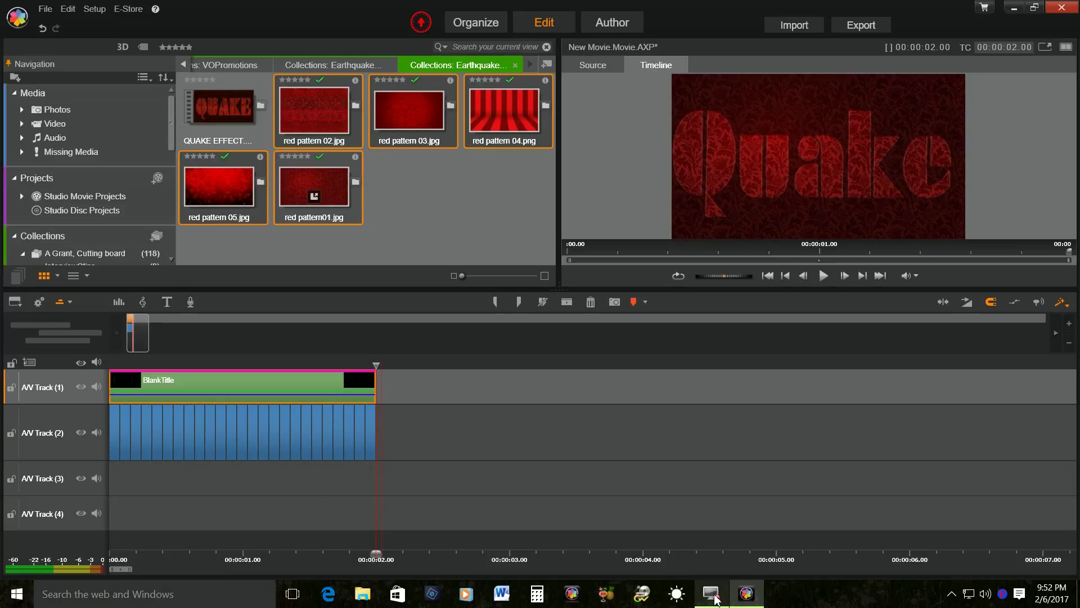
{"action": "mouse_move", "coordinate": [712, 598]}
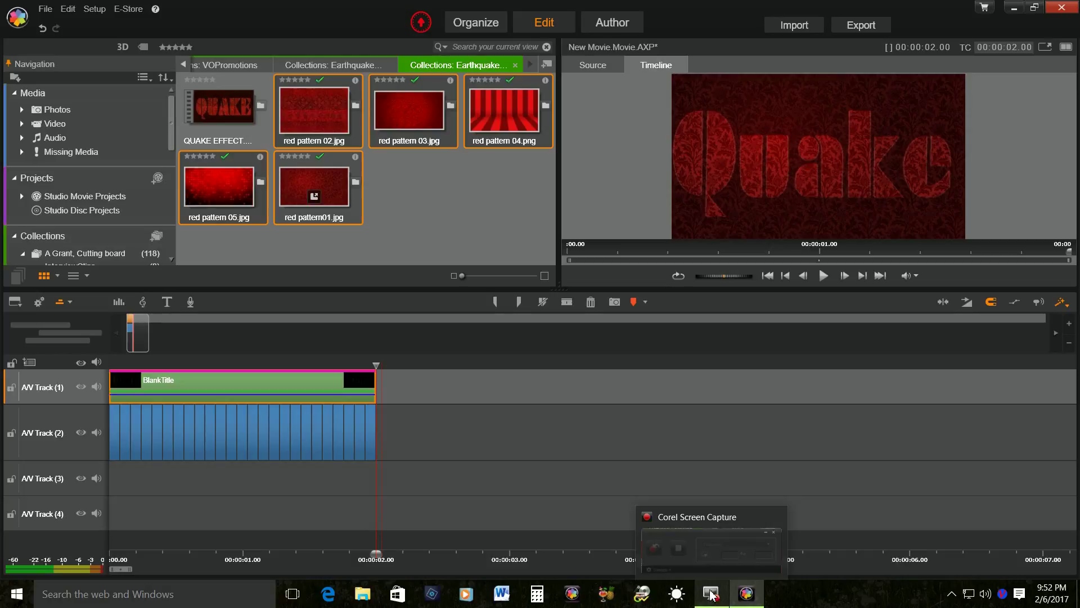
{"action": "left_click", "coordinate": [675, 546]}
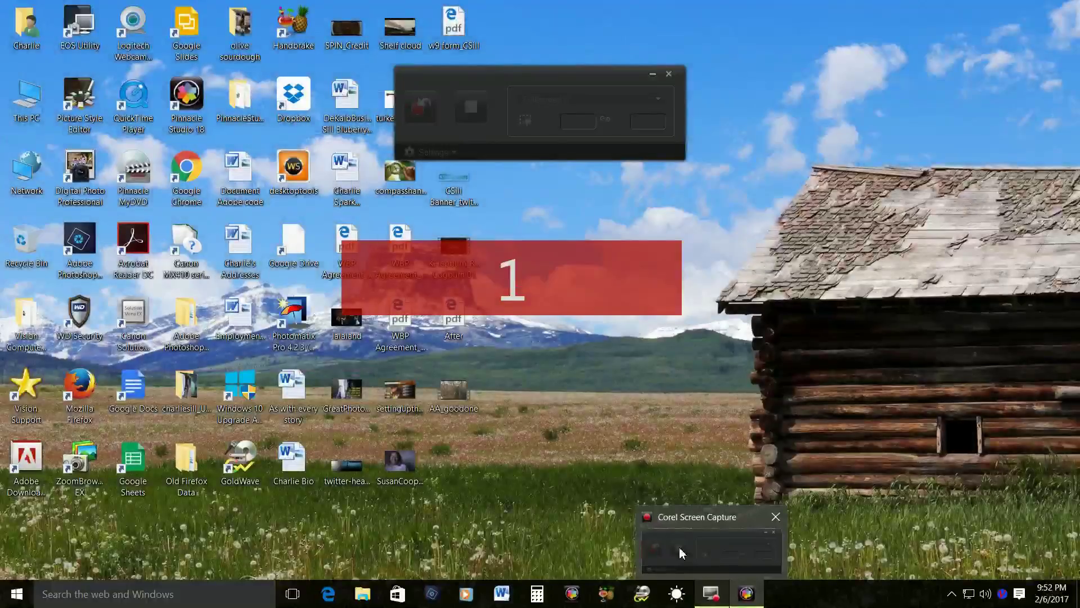